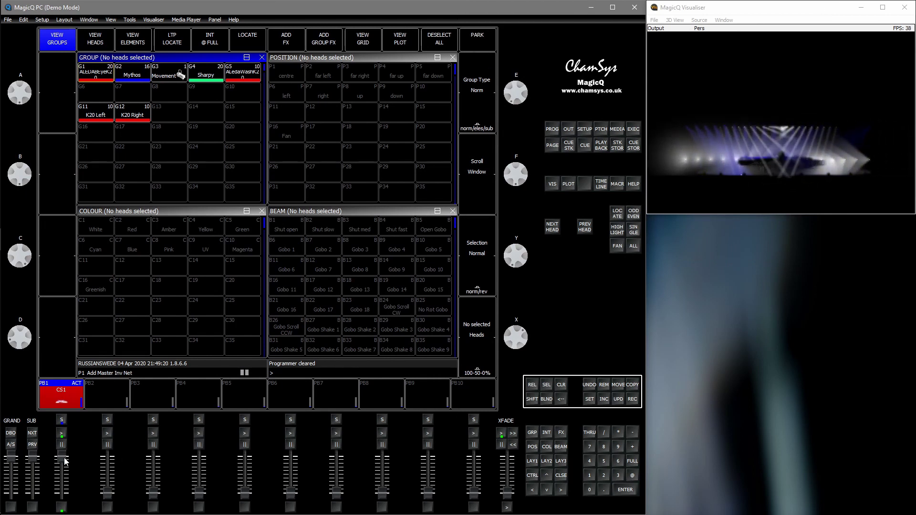
- Switch off playback 1 and colour the ALEDABEyeK20 heads with palette C16 Greenish
{"action": "left_click_drag", "start_coordinate": [66, 461], "coordinate": [62, 492]}
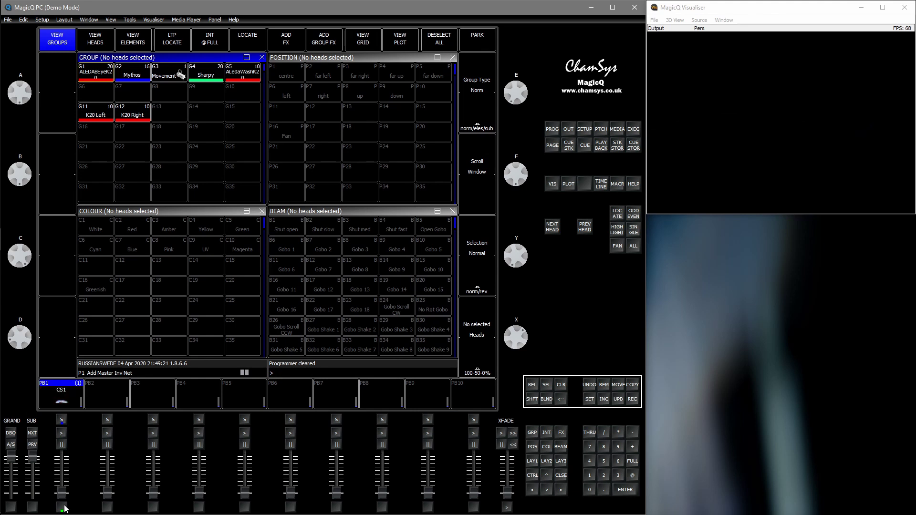
{"action": "left_click", "coordinate": [97, 74]}
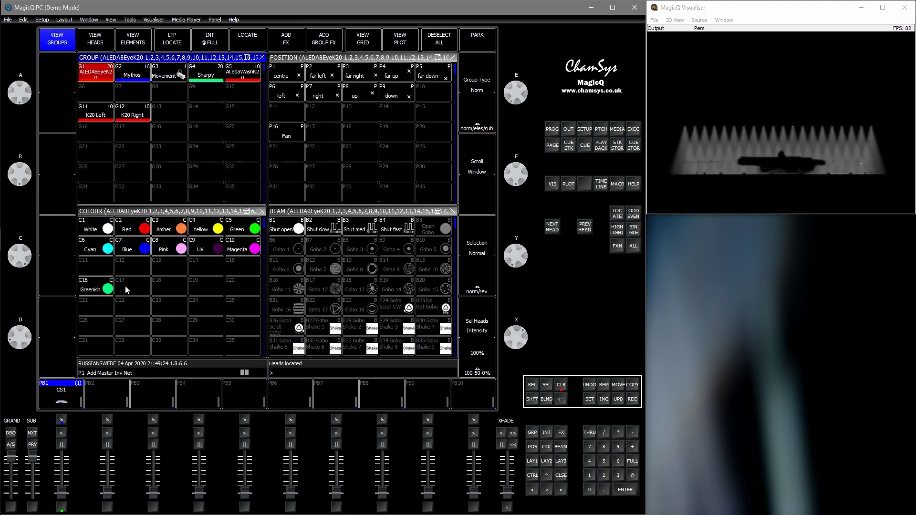
{"action": "left_click", "coordinate": [100, 291]}
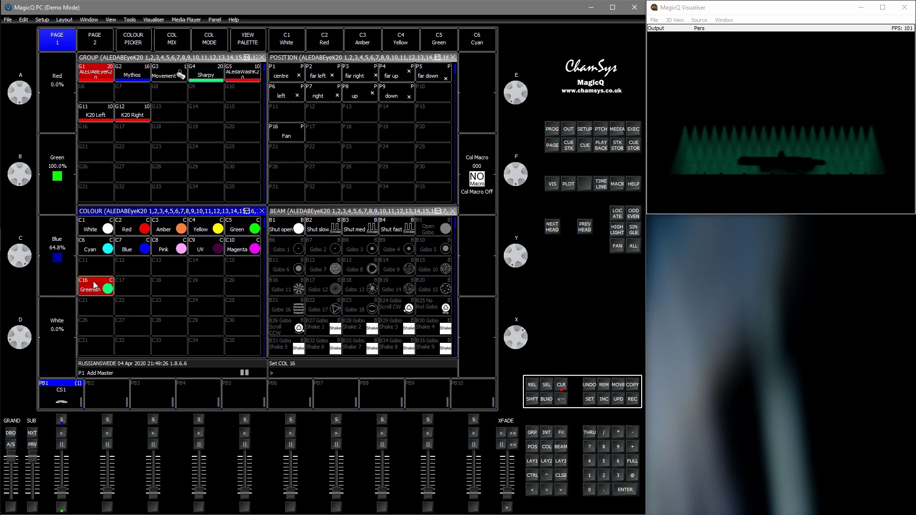
- Point the Mythos heads up with position palette P8, then reselect ALEDABEyeK20 to review its colour
{"action": "left_click", "coordinate": [139, 72]}
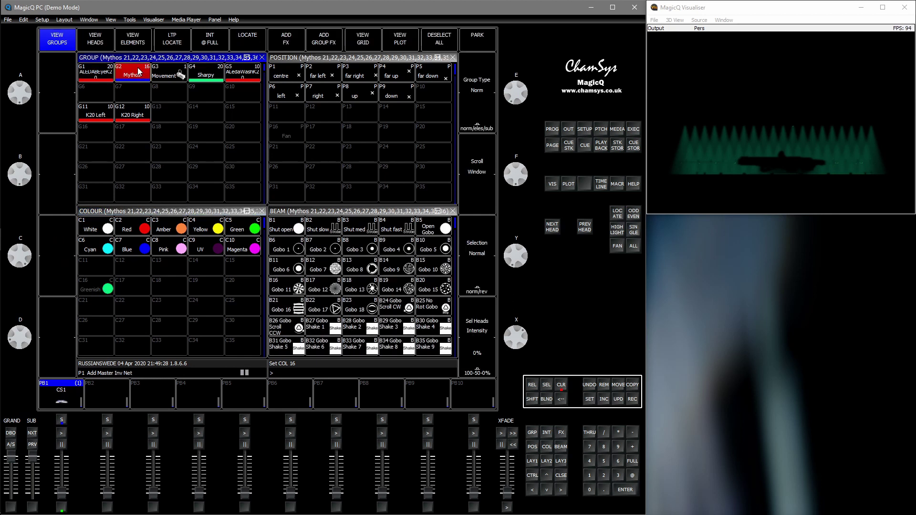
{"action": "left_click", "coordinate": [371, 96]}
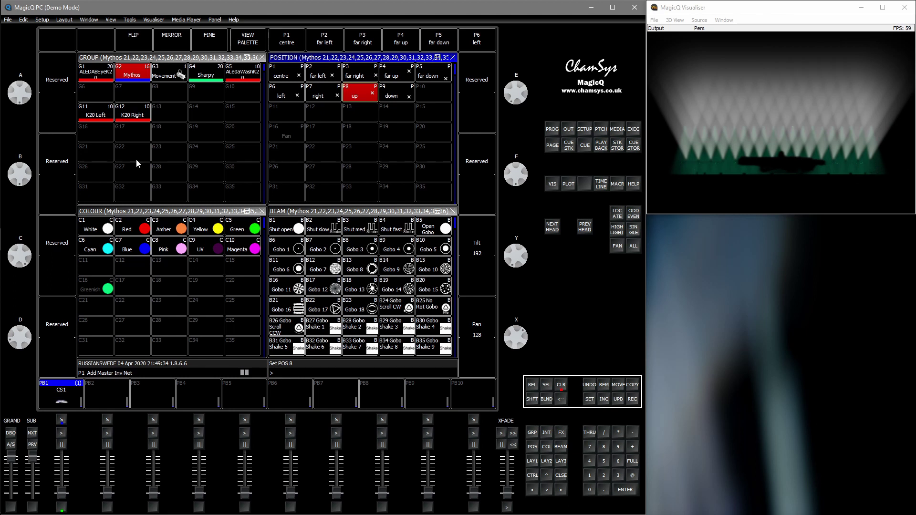
{"action": "left_click", "coordinate": [100, 78]}
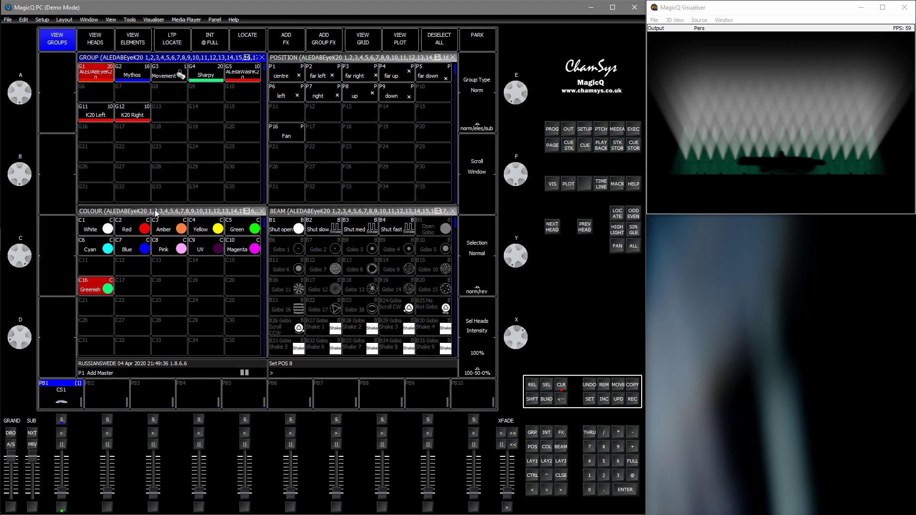
{"action": "left_click", "coordinate": [138, 211]}
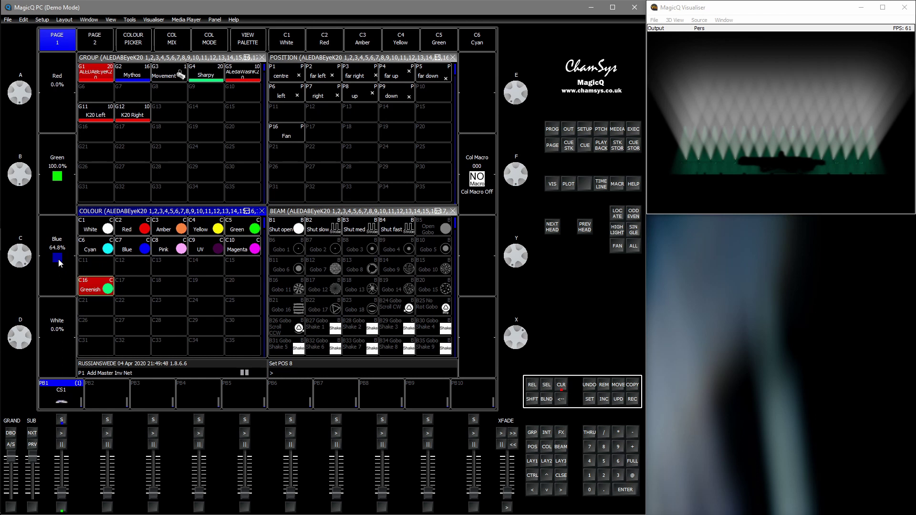
{"action": "left_click", "coordinate": [115, 60]}
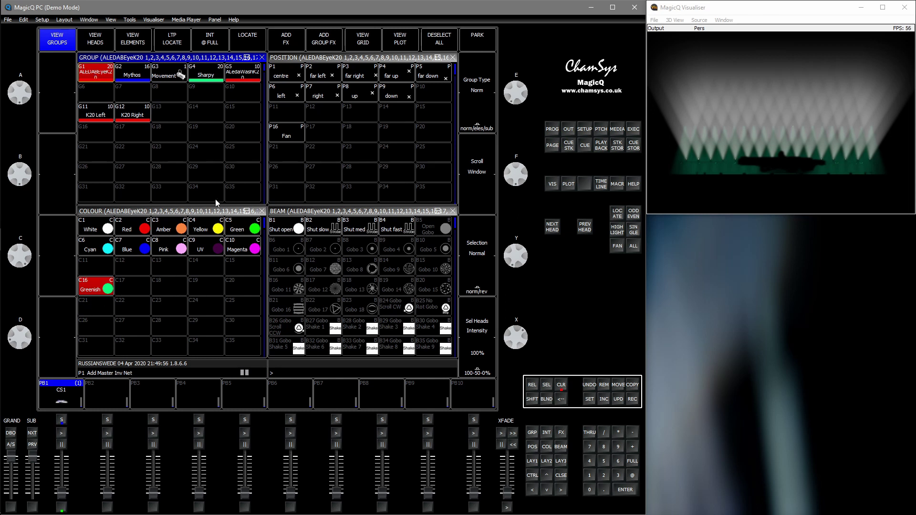
- Enter copy mode (SHFT+COPY) with only colour attributes included via INC COL
{"action": "left_click", "coordinate": [532, 399]}
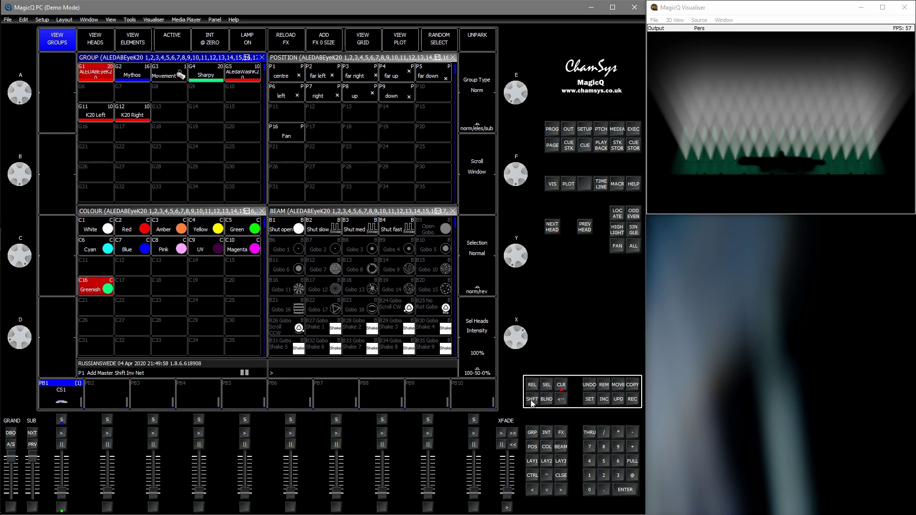
{"action": "left_click", "coordinate": [633, 385]}
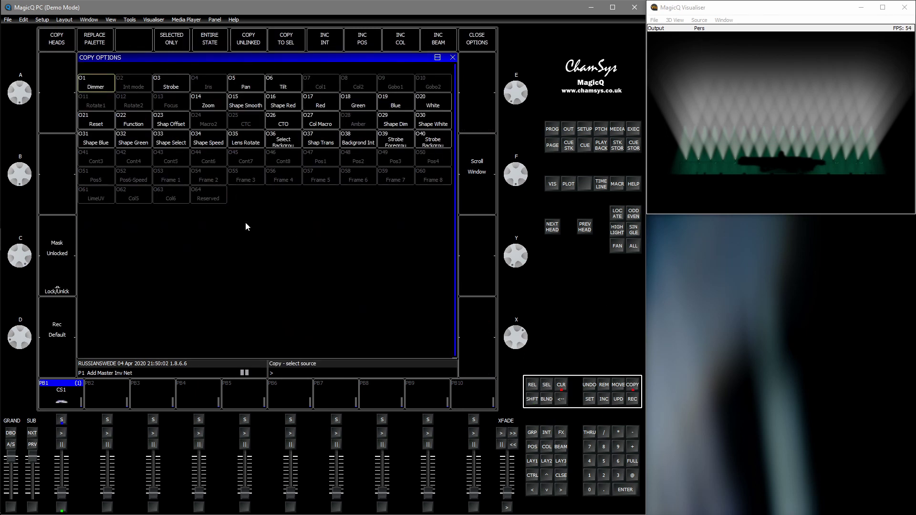
{"action": "left_click", "coordinate": [400, 49]}
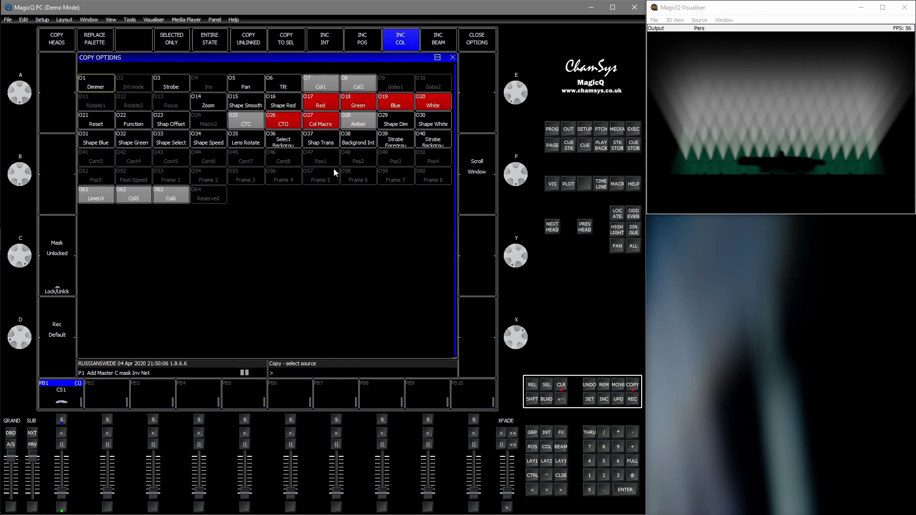
{"action": "left_click", "coordinate": [477, 42]}
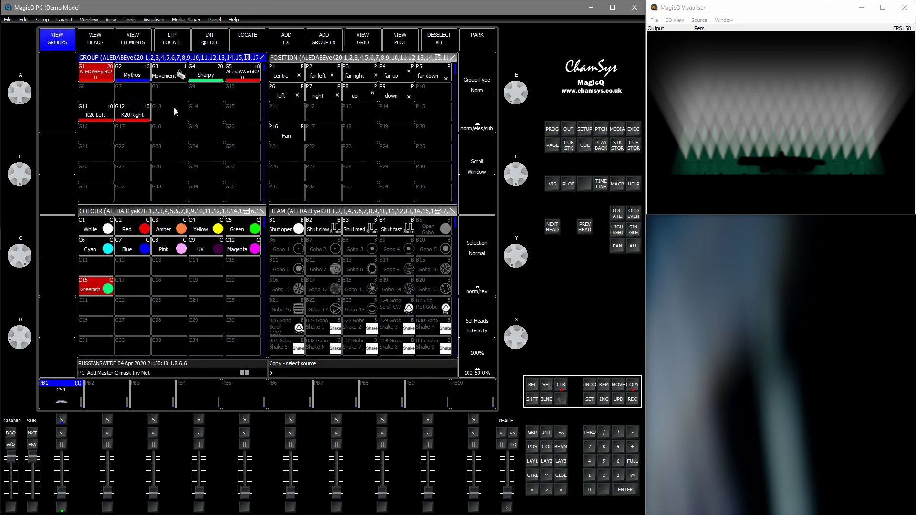
- Copy ALEDABEyeK20's Greenish colour onto the Mythos group and verify it in the Visualiser
{"action": "left_click", "coordinate": [94, 80]}
{"action": "left_click", "coordinate": [132, 77]}
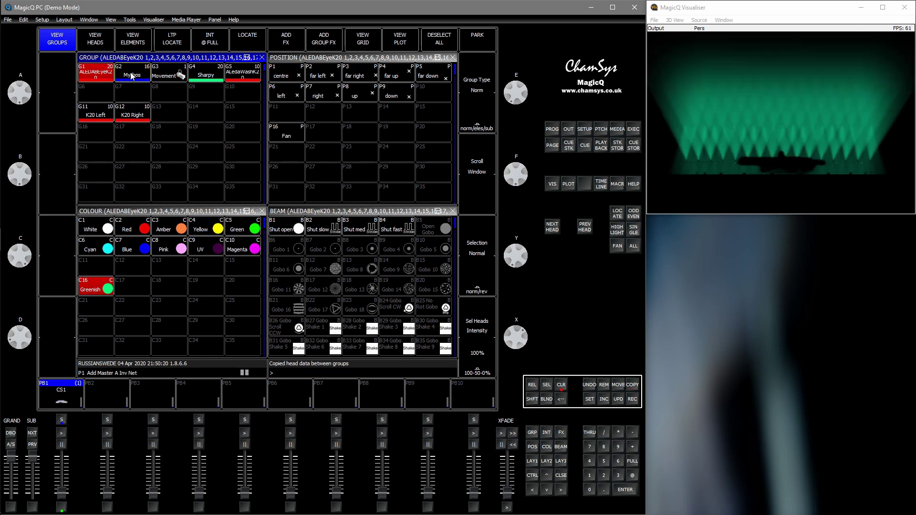
{"action": "left_click_drag", "start_coordinate": [773, 185], "coordinate": [747, 193]}
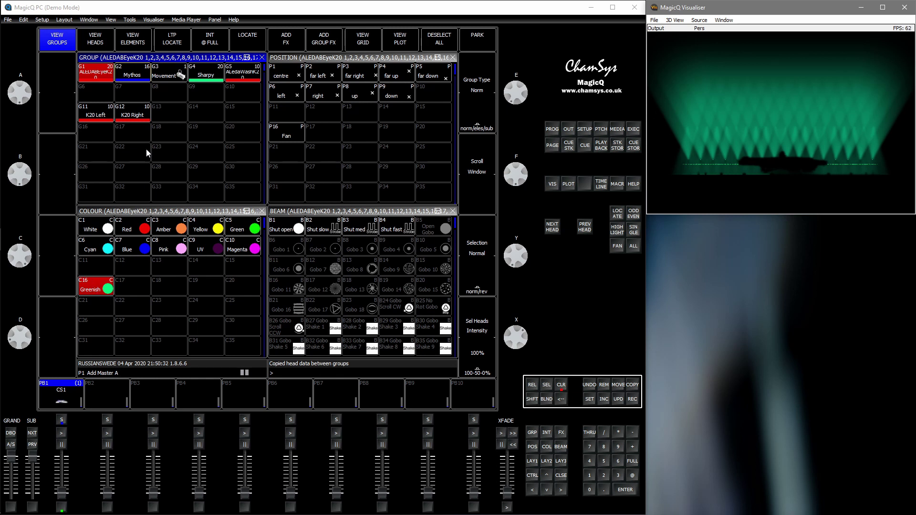
{"action": "left_click", "coordinate": [104, 76]}
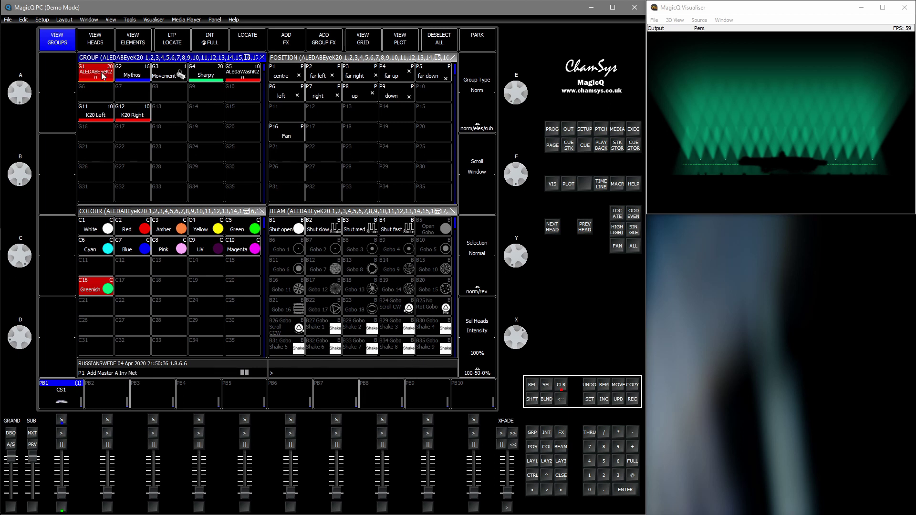
{"action": "left_click", "coordinate": [132, 74]}
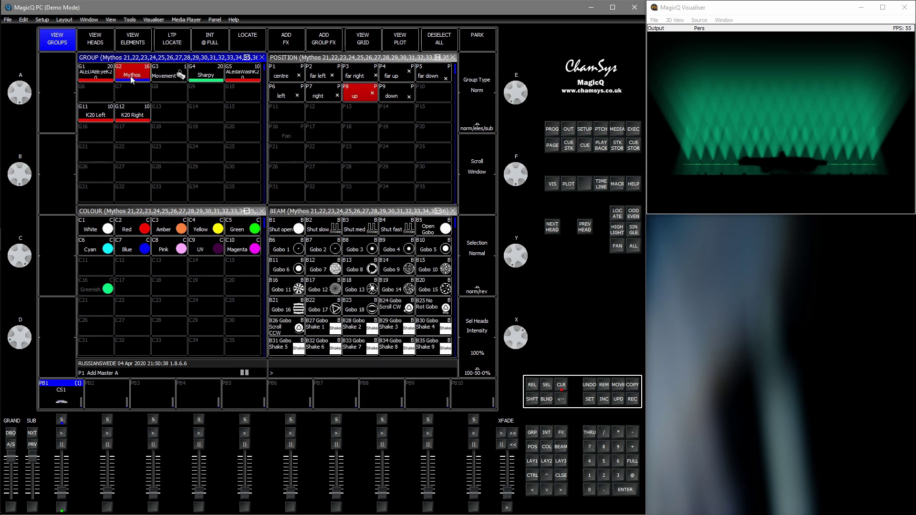
{"action": "left_click", "coordinate": [98, 75]}
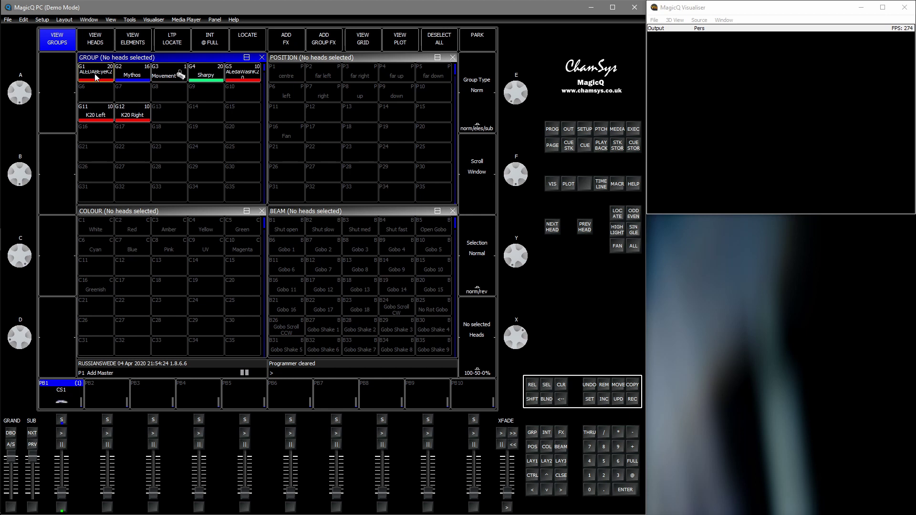
- Locate the ALEDABEyeK20 heads and apply position palette P16 Fan to the K20 Left group
{"action": "left_click", "coordinate": [96, 76]}
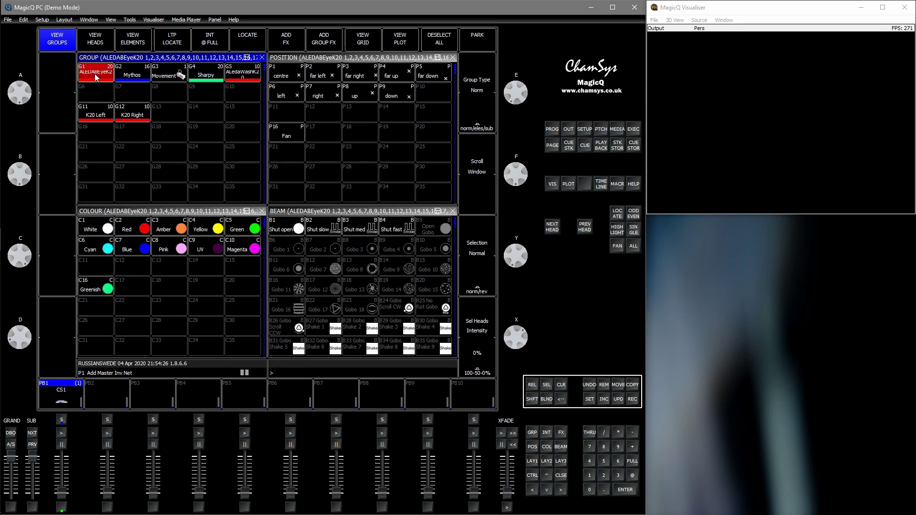
{"action": "key", "text": "ctrl+l"}
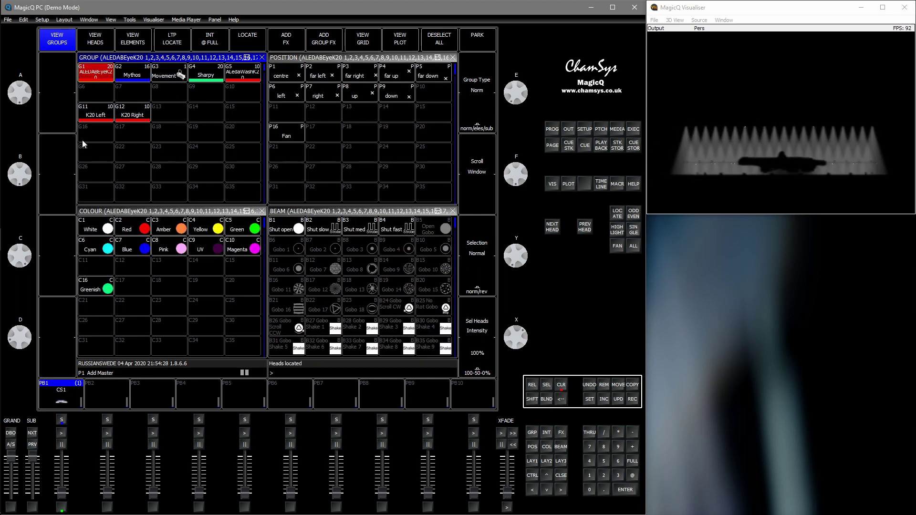
{"action": "left_click", "coordinate": [92, 117]}
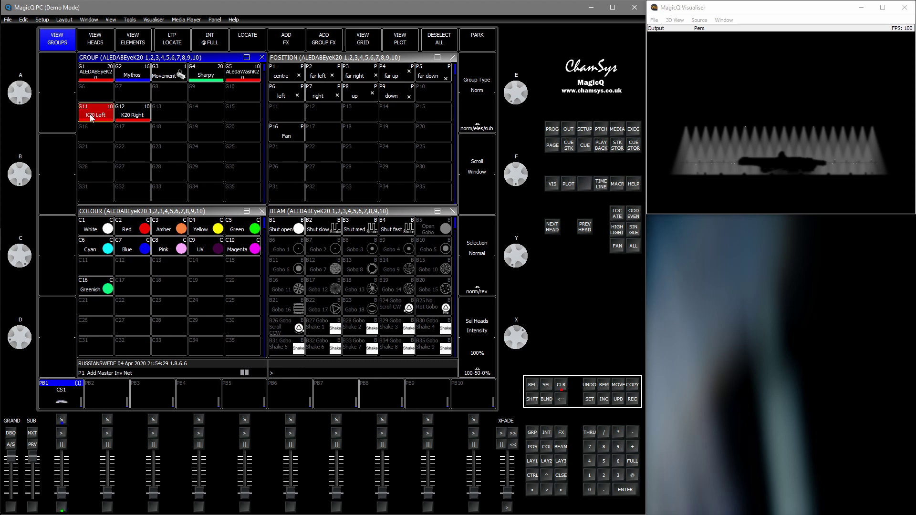
{"action": "left_click", "coordinate": [290, 136]}
{"action": "left_click_drag", "start_coordinate": [765, 137], "coordinate": [763, 168]}
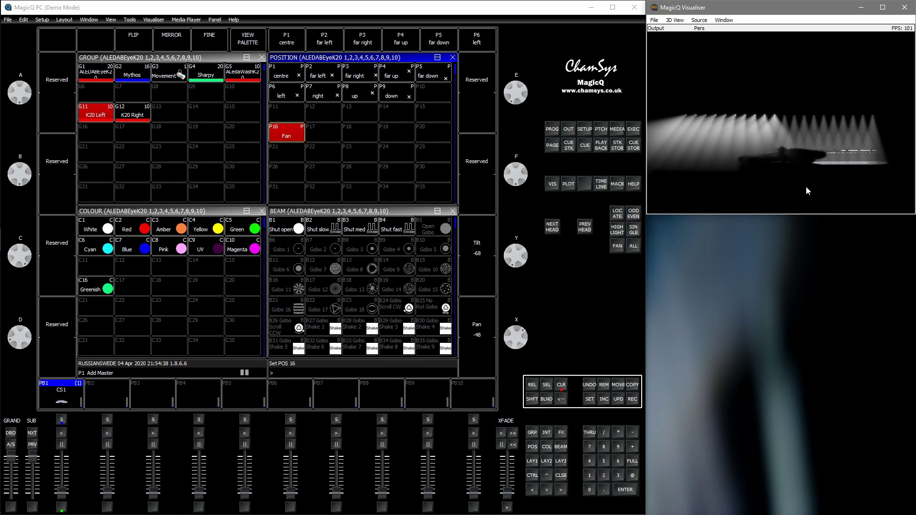
- Compare the K20 Right and K20 Left groups in a tilted Visualiser view
{"action": "left_click", "coordinate": [136, 115]}
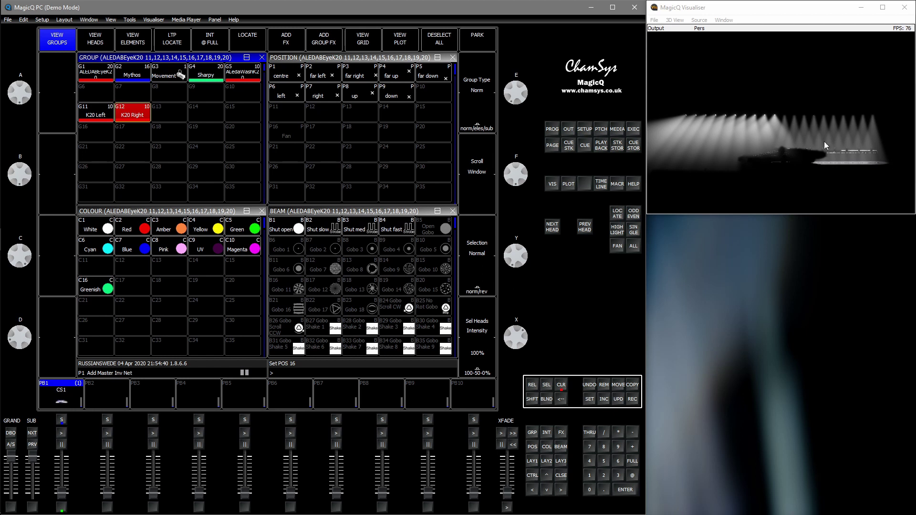
{"action": "left_click_drag", "start_coordinate": [824, 142], "coordinate": [816, 229]}
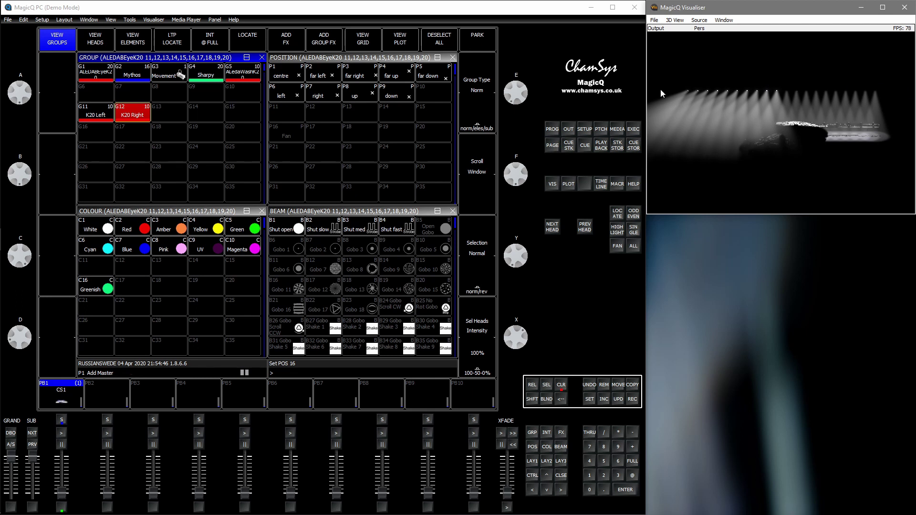
{"action": "left_click_drag", "start_coordinate": [780, 140], "coordinate": [783, 178]}
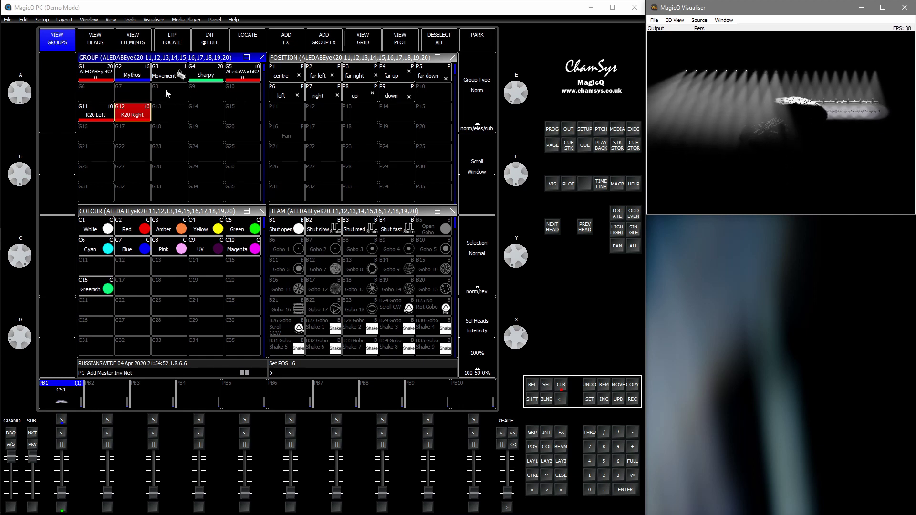
{"action": "left_click", "coordinate": [102, 115]}
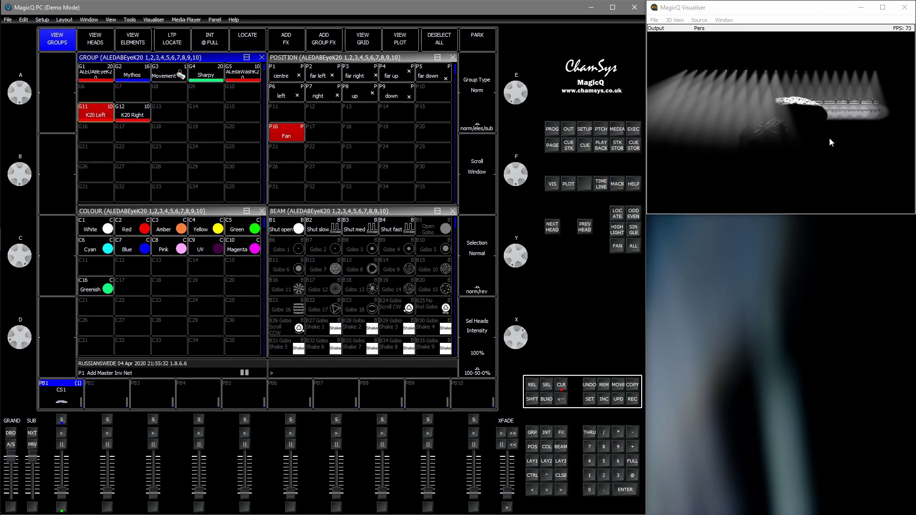
- Tilt the 3D Visualiser to see K20 Left's fanned white beams
{"action": "left_click_drag", "start_coordinate": [830, 138], "coordinate": [810, 121]}
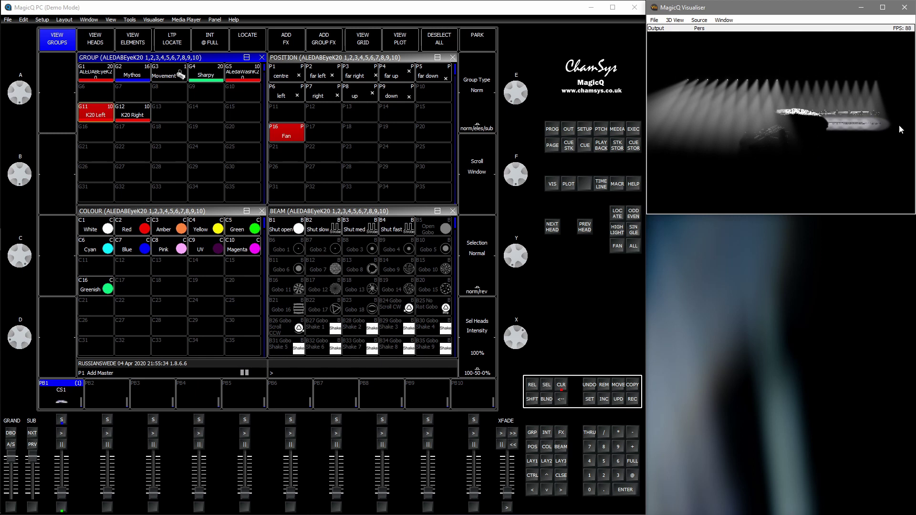
{"action": "left_click", "coordinate": [131, 145]}
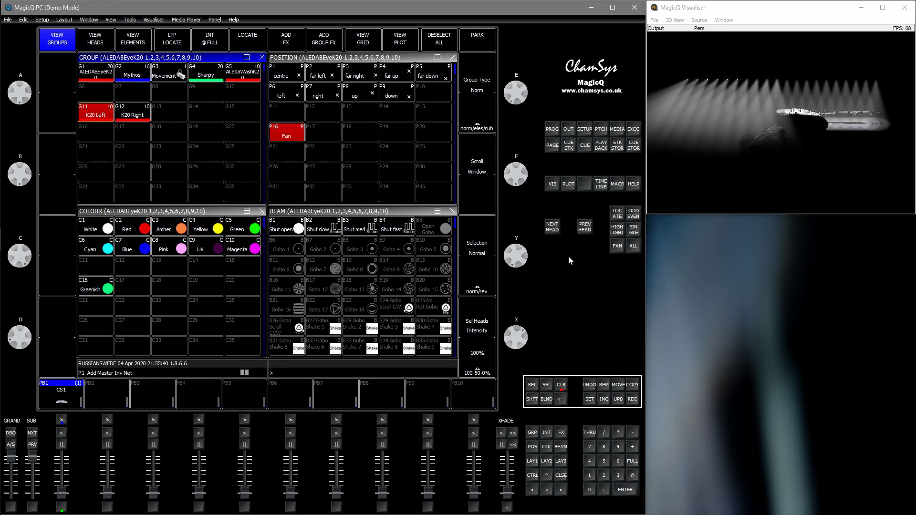
- Copy K20 Left's position data onto K20 Right with Reversed selection order and INC POS only
{"action": "left_click", "coordinate": [635, 247]}
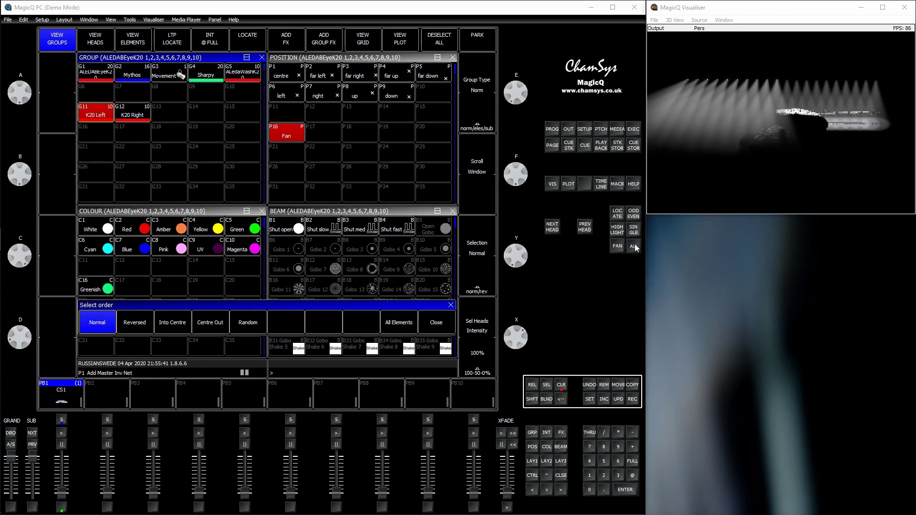
{"action": "left_click", "coordinate": [138, 324]}
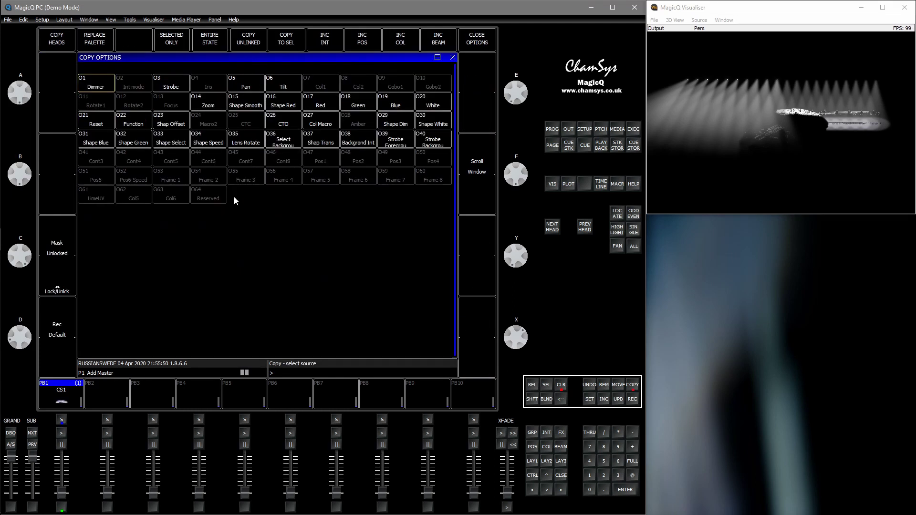
{"action": "left_click", "coordinate": [373, 45]}
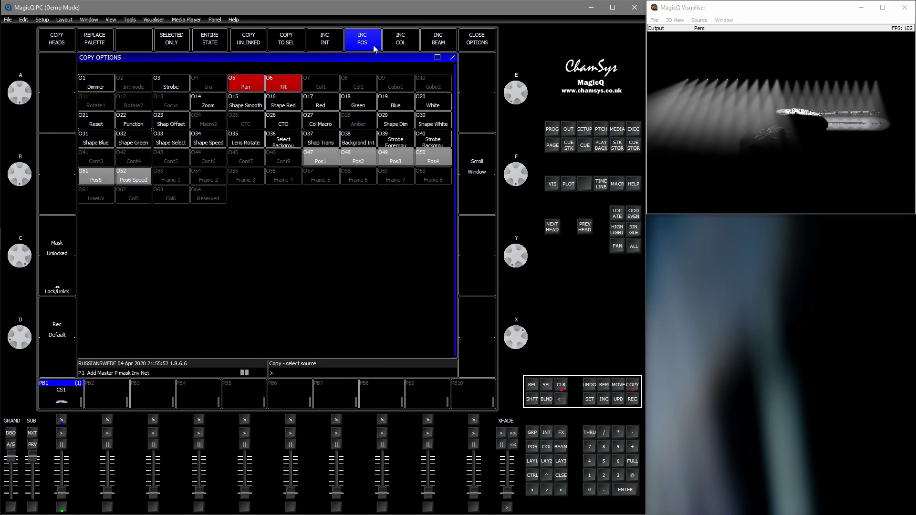
{"action": "left_click", "coordinate": [483, 42]}
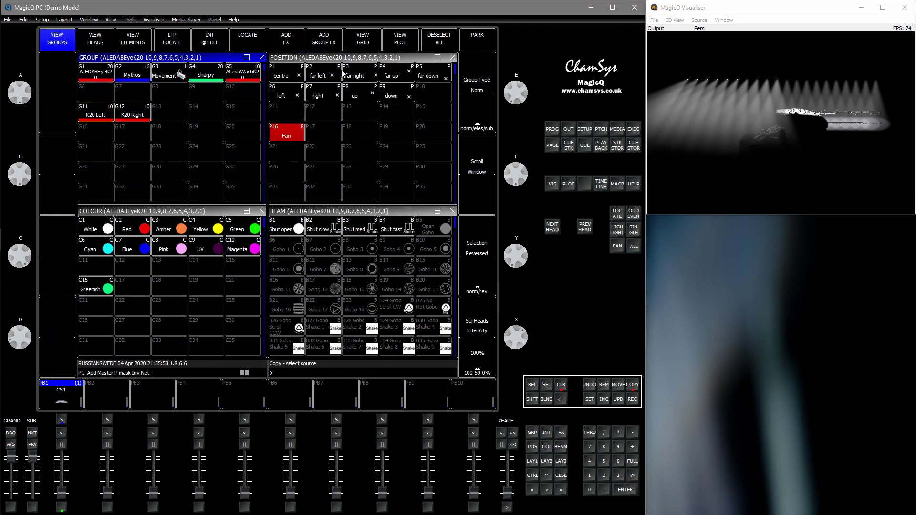
{"action": "left_click", "coordinate": [101, 115]}
{"action": "left_click", "coordinate": [125, 115]}
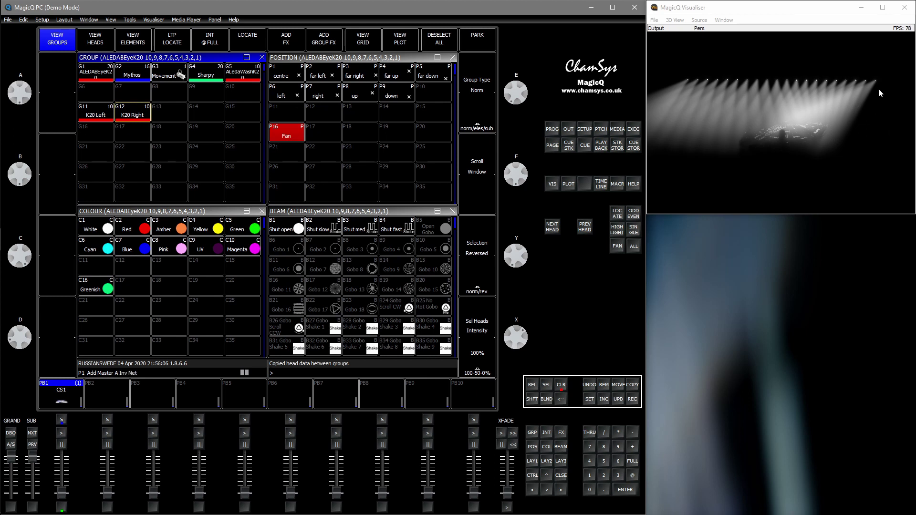
{"action": "left_click", "coordinate": [144, 117]}
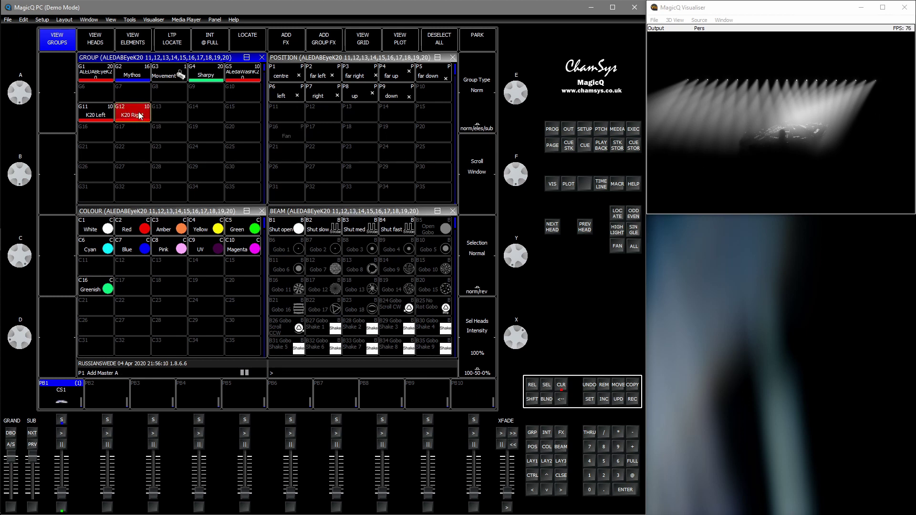
- Mirror the K20 Right heads' pan from the Position window
{"action": "left_click", "coordinate": [288, 61]}
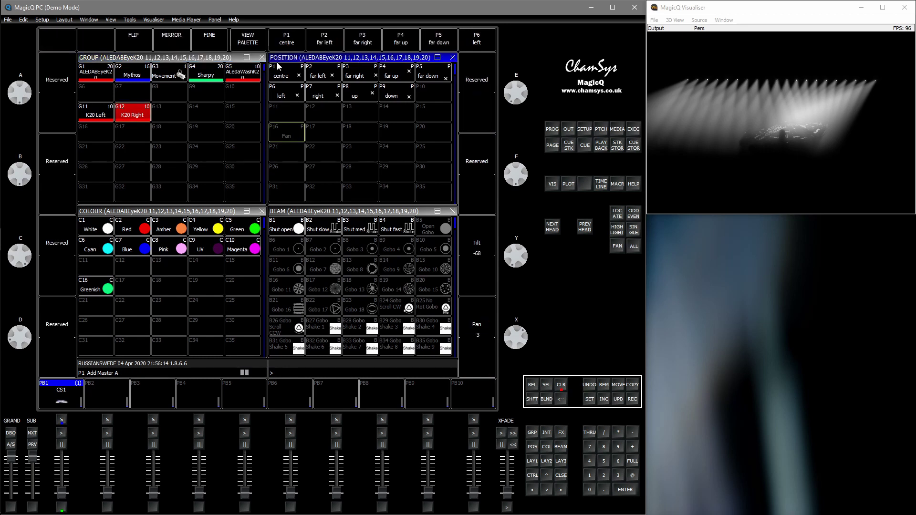
{"action": "left_click", "coordinate": [166, 42]}
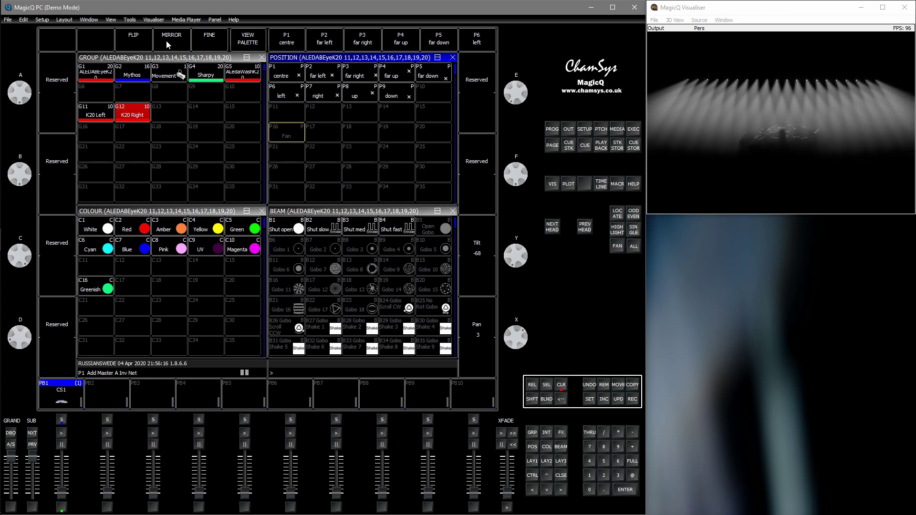
{"action": "scroll", "coordinate": [802, 153], "scroll_direction": "down", "scroll_amount": 3}
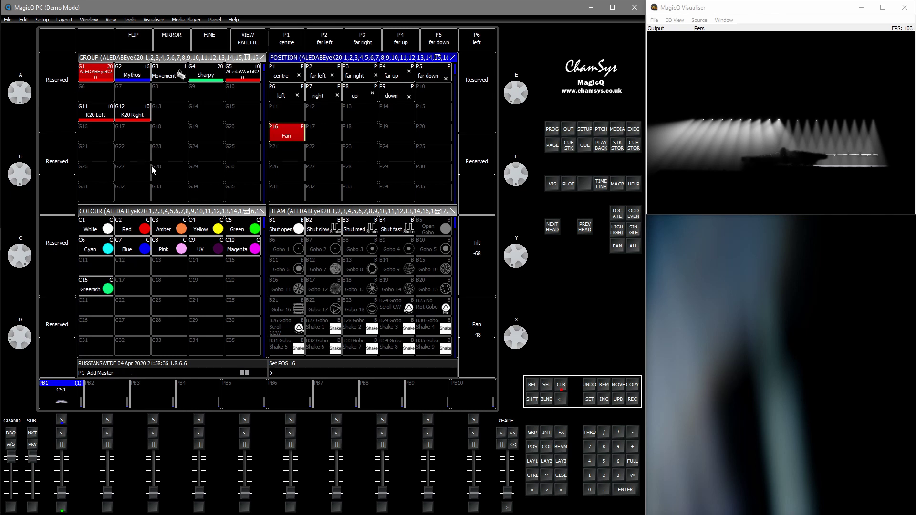
- Split K20 Left into 2 segments and record it as group G16 'K20 Left #2#1'
{"action": "left_click", "coordinate": [90, 115]}
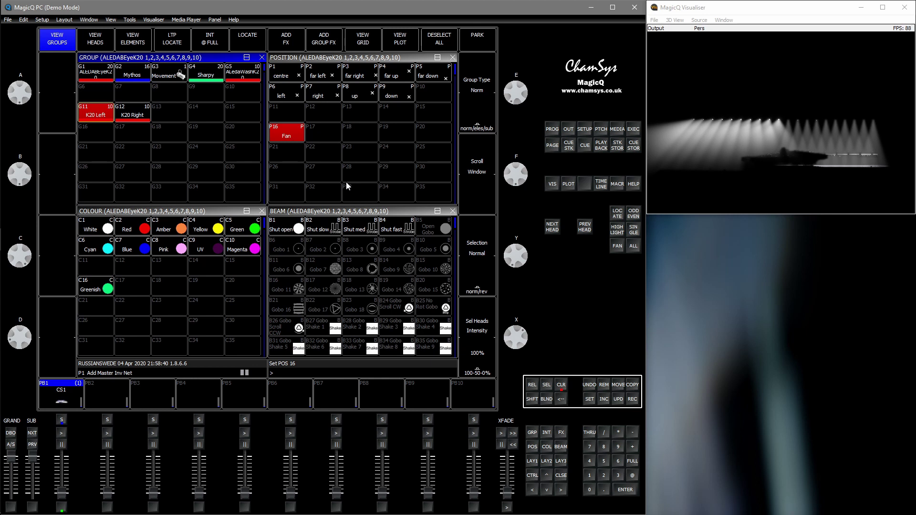
{"action": "key", "text": "o"}
{"action": "left_click", "coordinate": [371, 329]}
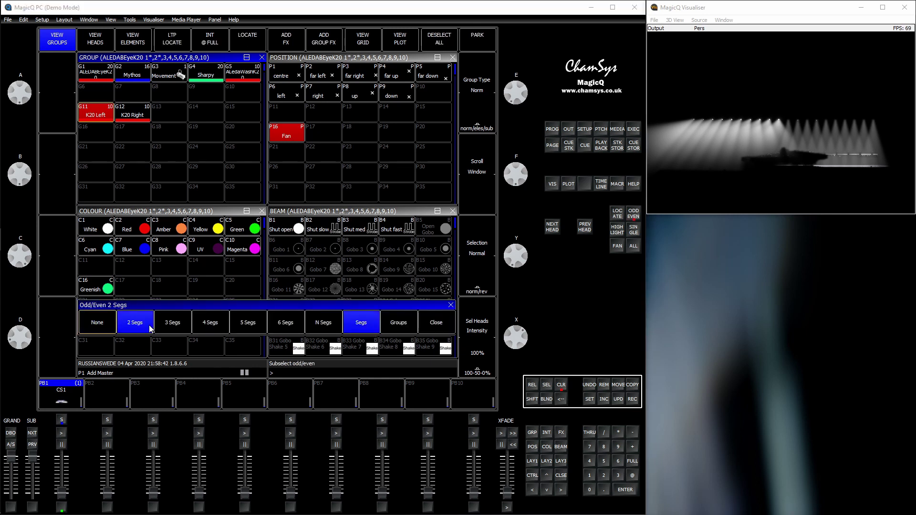
{"action": "left_click", "coordinate": [437, 323]}
{"action": "left_click", "coordinate": [97, 136]}
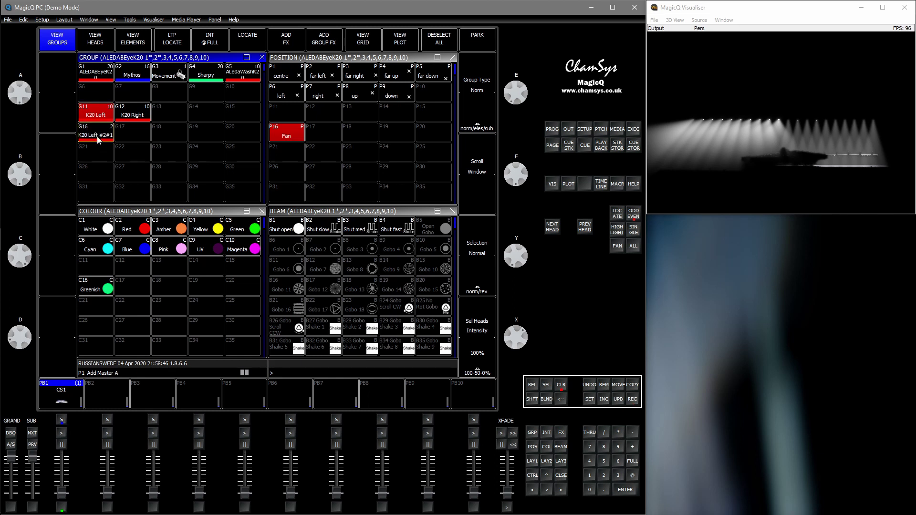
- Clear the selection, locate all K20 heads with Fan P16, then start copying from G16
{"action": "key", "text": "ctrl+BackSpace"}
{"action": "left_click", "coordinate": [94, 73]}
{"action": "key", "text": "ctrl+l"}
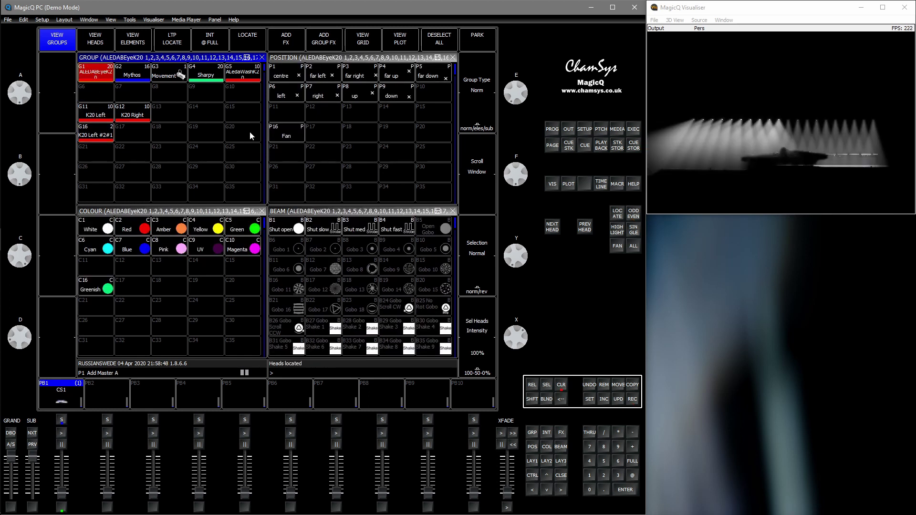
{"action": "left_click", "coordinate": [293, 135]}
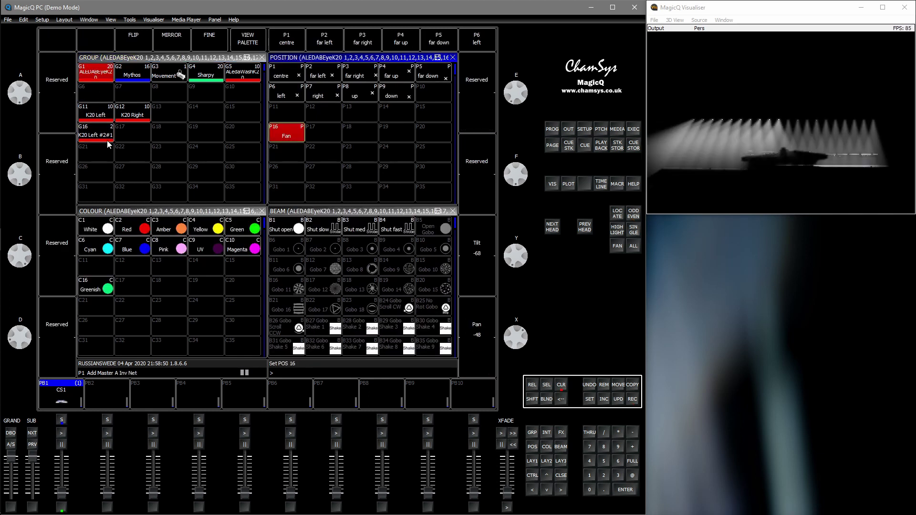
{"action": "left_click", "coordinate": [107, 139]}
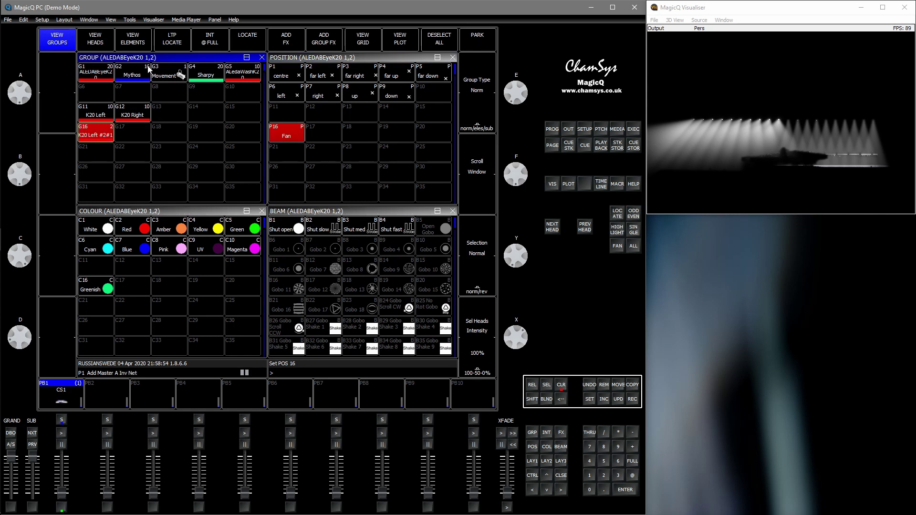
{"action": "key", "text": "ctrl+c"}
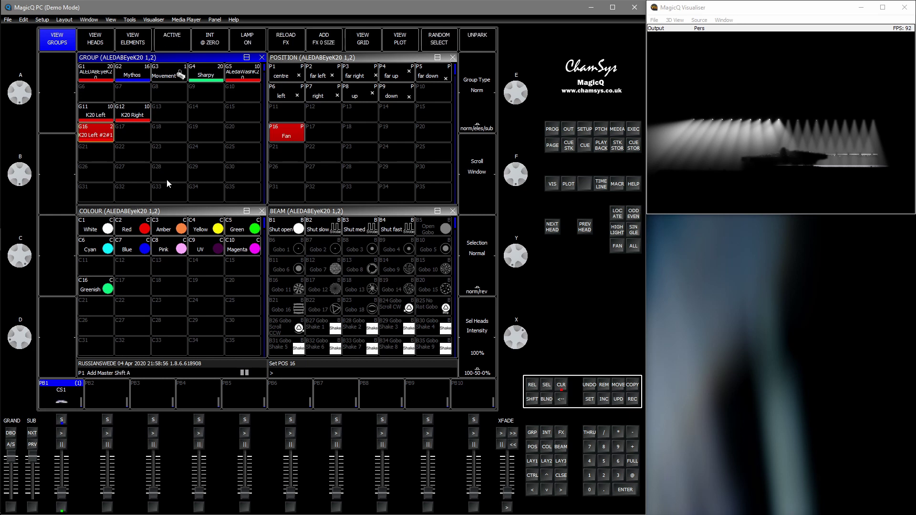
- Copy G16 'K20 Left #2#1' onto K20 Right and orbit the Visualiser to inspect the beams
{"action": "left_click", "coordinate": [491, 43]}
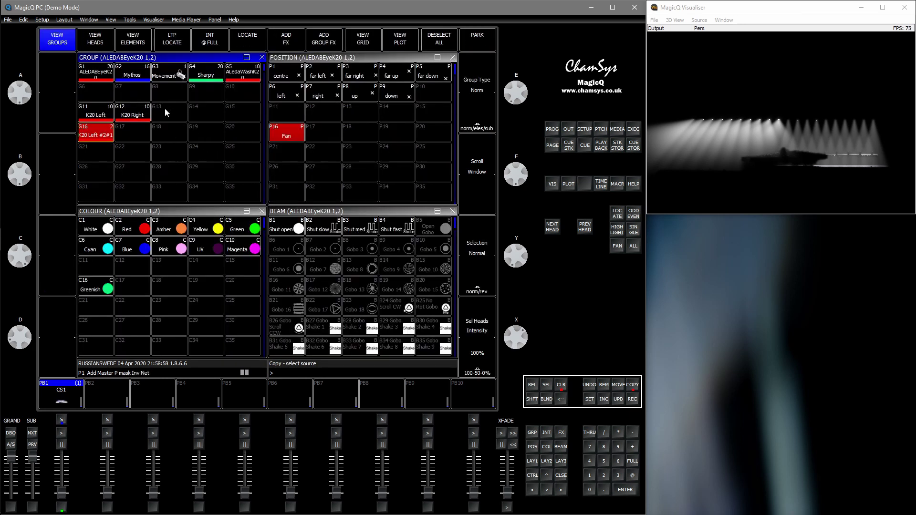
{"action": "left_click", "coordinate": [106, 141]}
{"action": "left_click", "coordinate": [130, 117]}
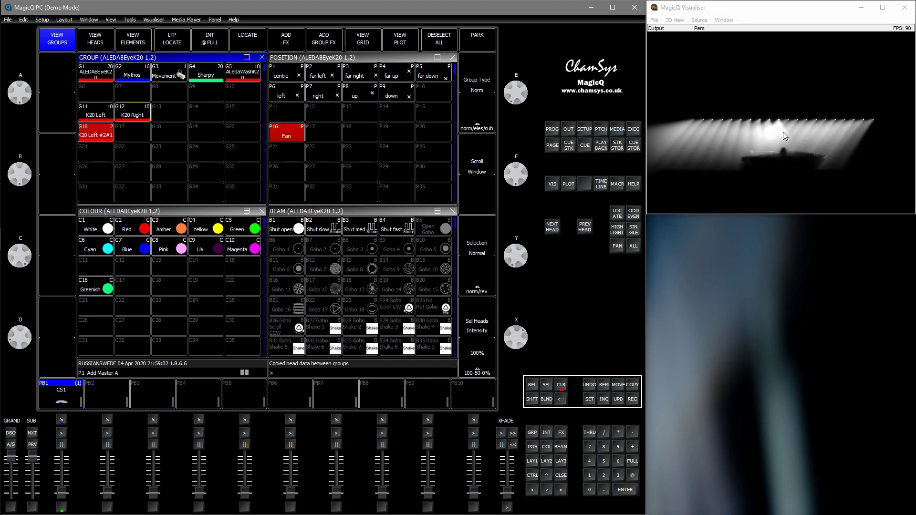
{"action": "left_click_drag", "start_coordinate": [785, 136], "coordinate": [781, 303]}
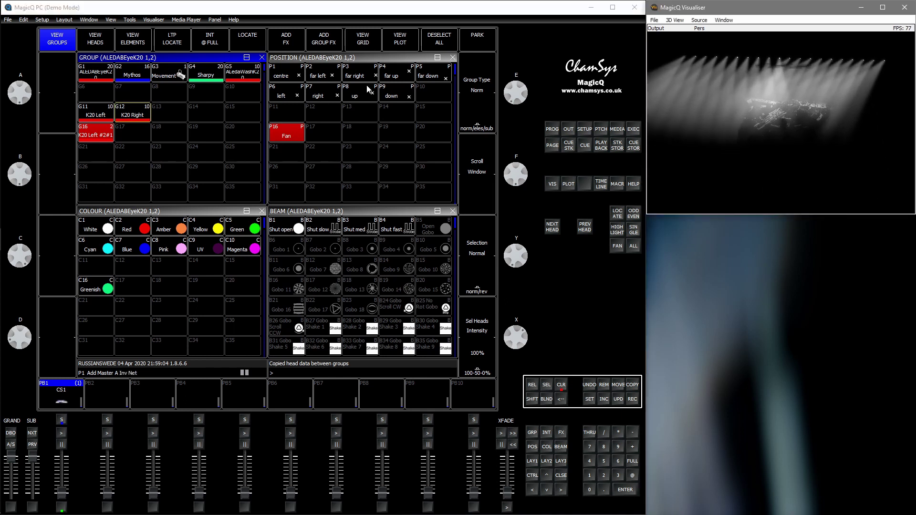
{"action": "left_click", "coordinate": [98, 139]}
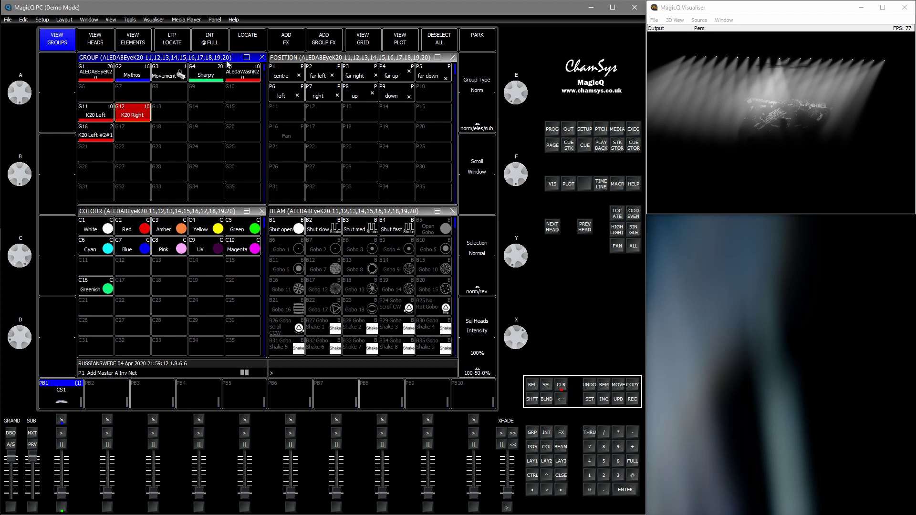
{"action": "left_click_drag", "start_coordinate": [826, 143], "coordinate": [794, 87]}
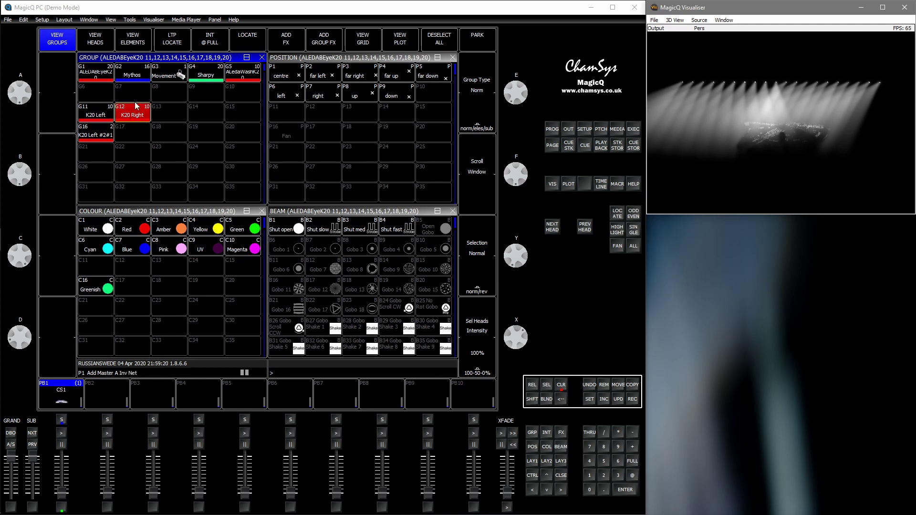
{"action": "left_click_drag", "start_coordinate": [785, 139], "coordinate": [792, 96]}
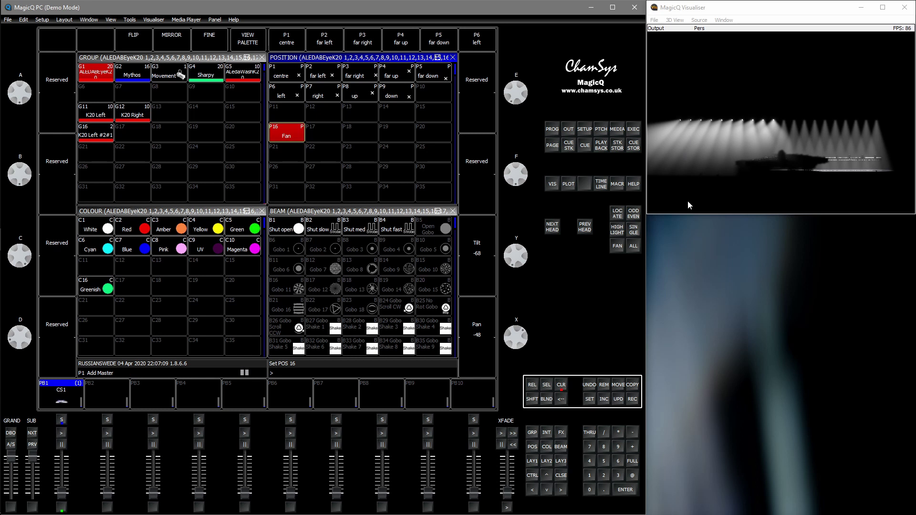
- Open the programmer sheet and select the Pan/Tilt cells of heads 1–10 and 11–20
{"action": "left_click", "coordinate": [554, 129]}
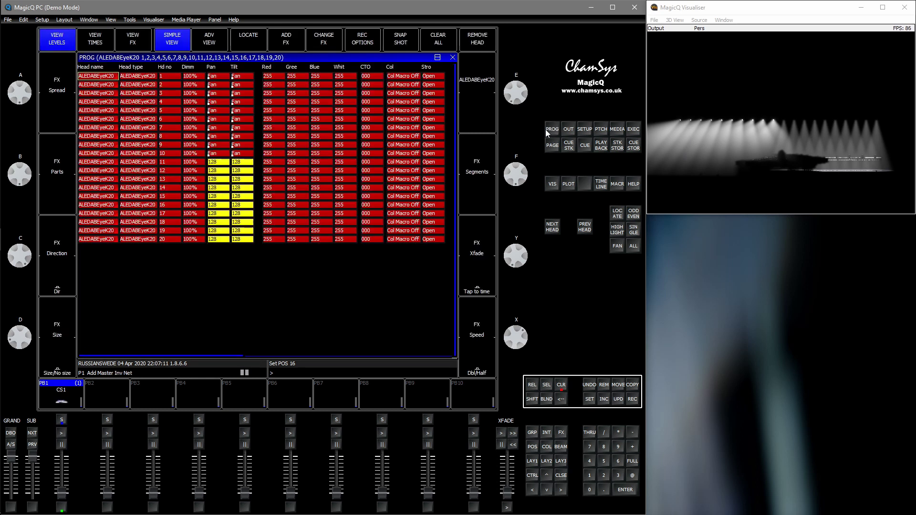
{"action": "left_click_drag", "start_coordinate": [244, 148], "coordinate": [247, 156]}
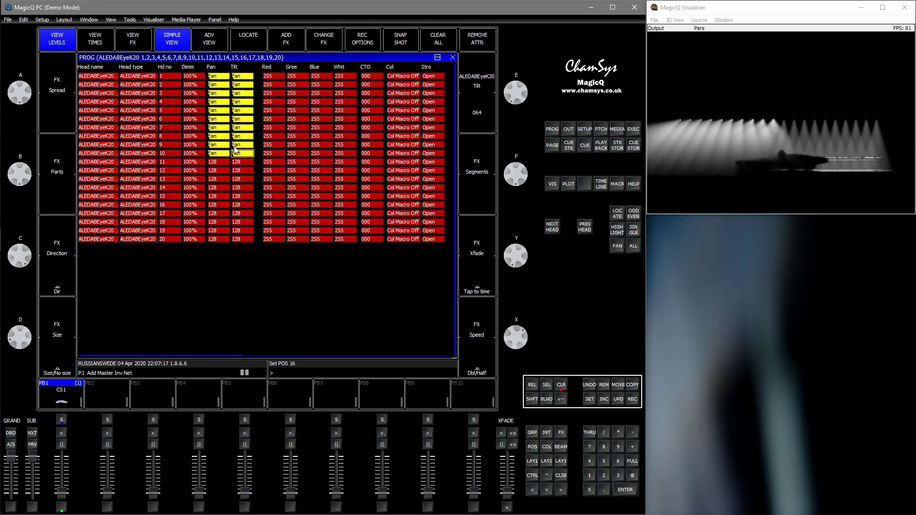
{"action": "left_click_drag", "start_coordinate": [210, 164], "coordinate": [252, 251]}
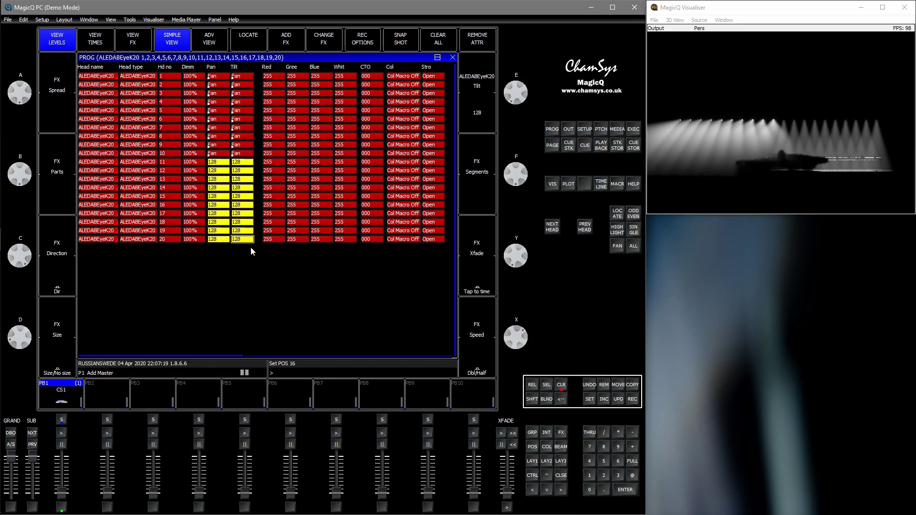
- Reselect the G11 K20 Left group with Reversed selection order so heads run from 10 down to 1
{"action": "left_click", "coordinate": [532, 433]}
{"action": "left_click", "coordinate": [96, 117]}
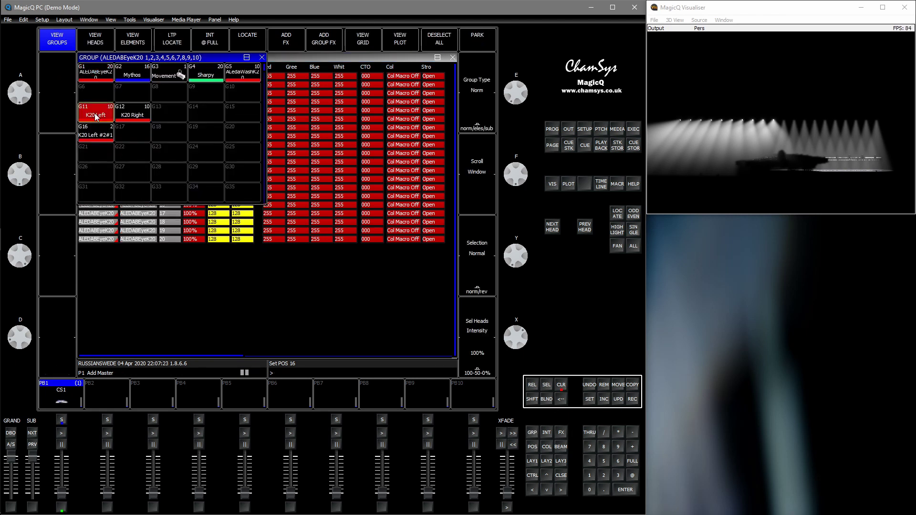
{"action": "key", "text": "shift"}
{"action": "left_click", "coordinate": [96, 117], "text": "shift"}
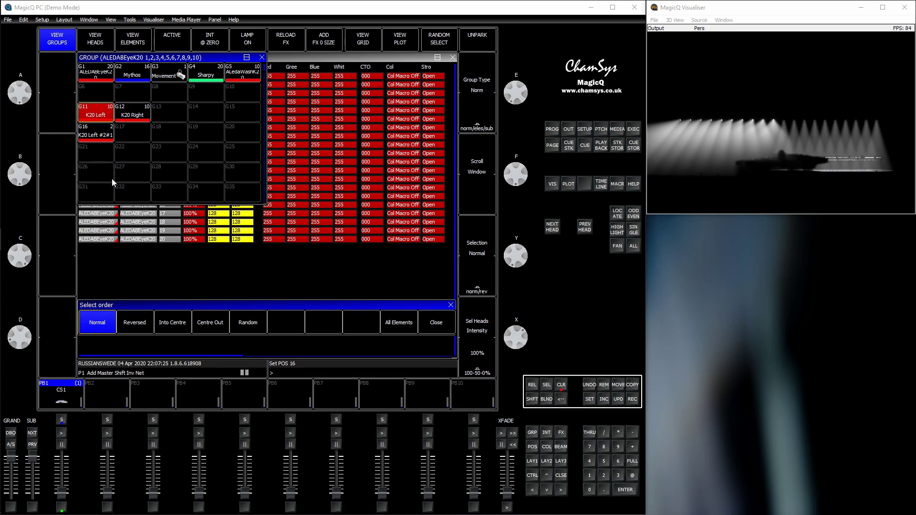
{"action": "left_click", "coordinate": [135, 323]}
{"action": "key", "text": "shift"}
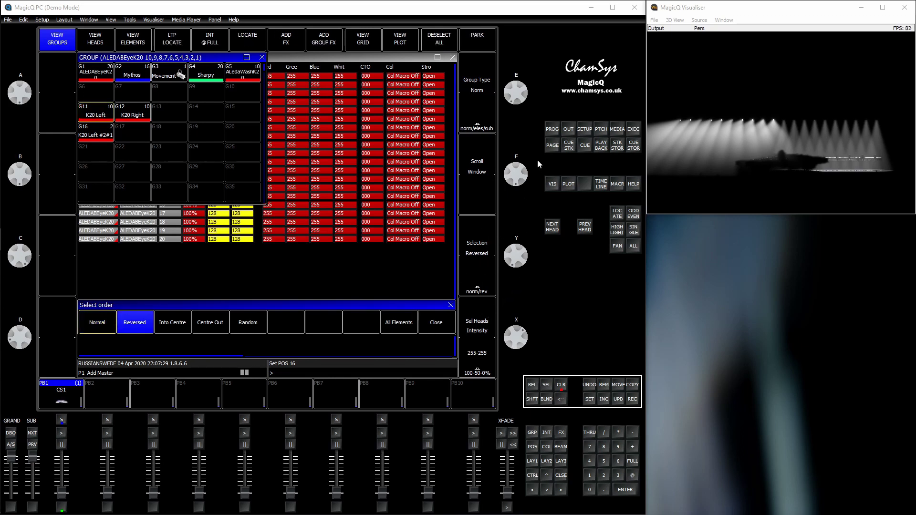
{"action": "key", "text": "Escape"}
- Copy the Pan/Tilt of heads 10–1 onto heads 11–20, giving Pan 126 down to 105 and Tilt 064
{"action": "left_click", "coordinate": [449, 323]}
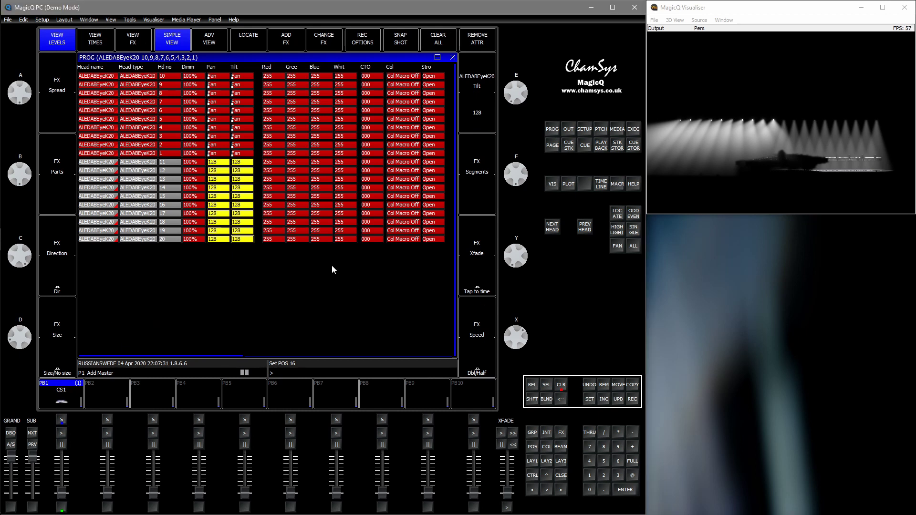
{"action": "left_click_drag", "start_coordinate": [216, 76], "coordinate": [248, 158]}
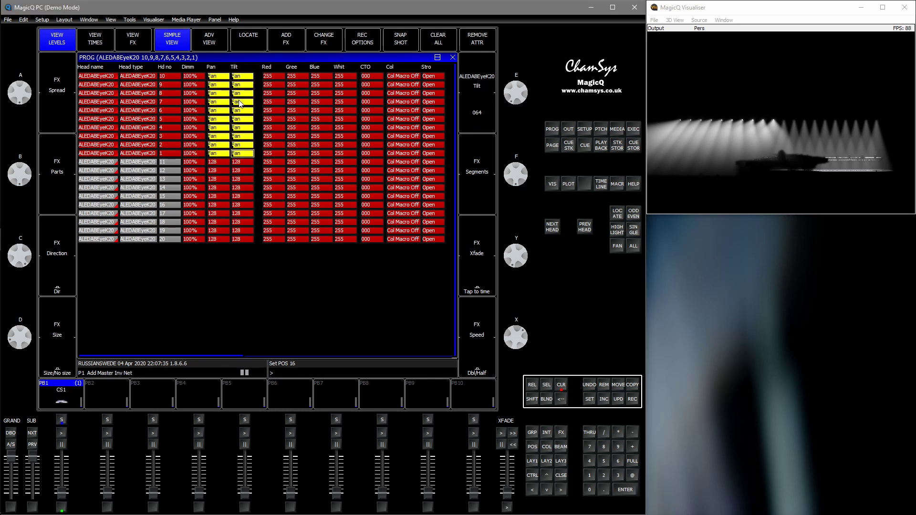
{"action": "key", "text": "ctrl+c"}
{"action": "left_click", "coordinate": [215, 165]}
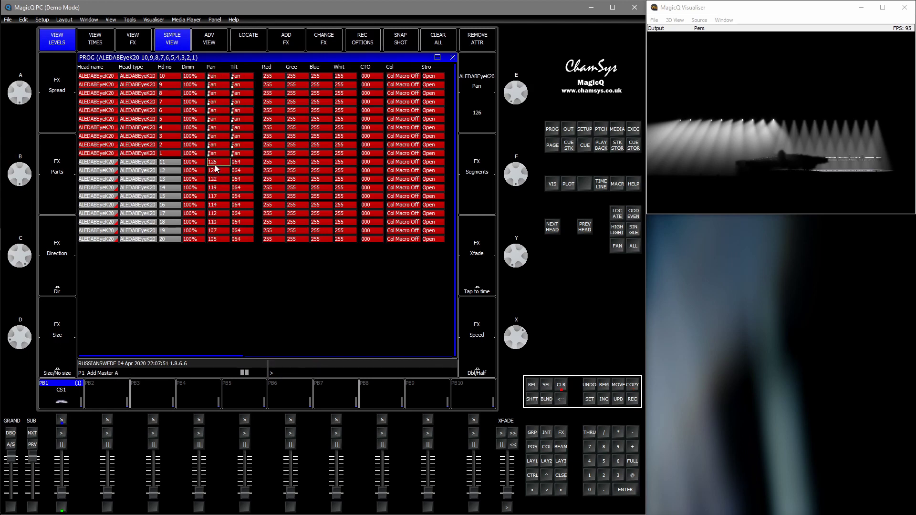
{"action": "left_click_drag", "start_coordinate": [215, 165], "coordinate": [247, 243]}
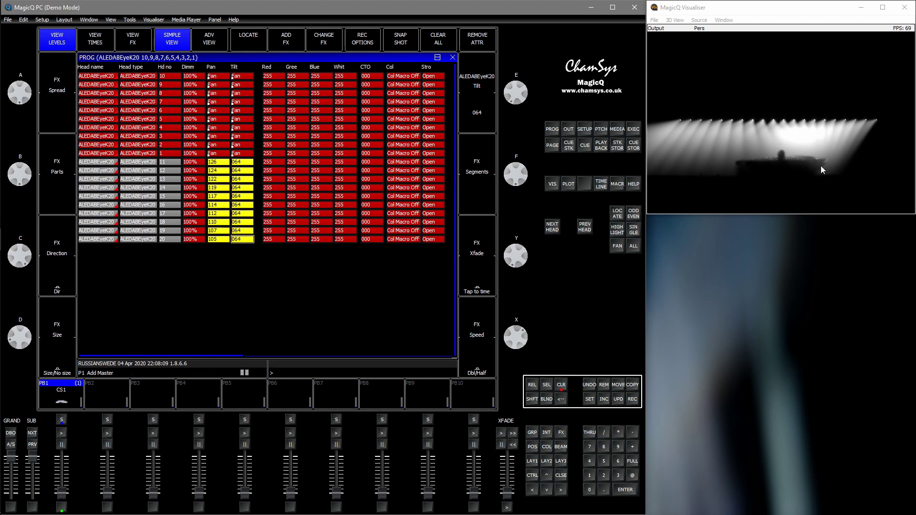
- In the position palettes, select the G12 K20 Right group and mirror its pan spread
{"action": "left_click", "coordinate": [533, 447]}
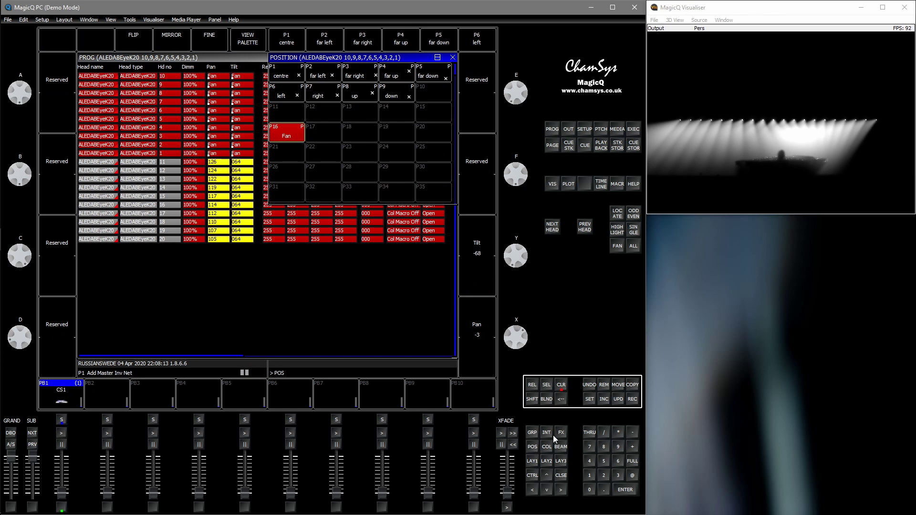
{"action": "left_click", "coordinate": [529, 433]}
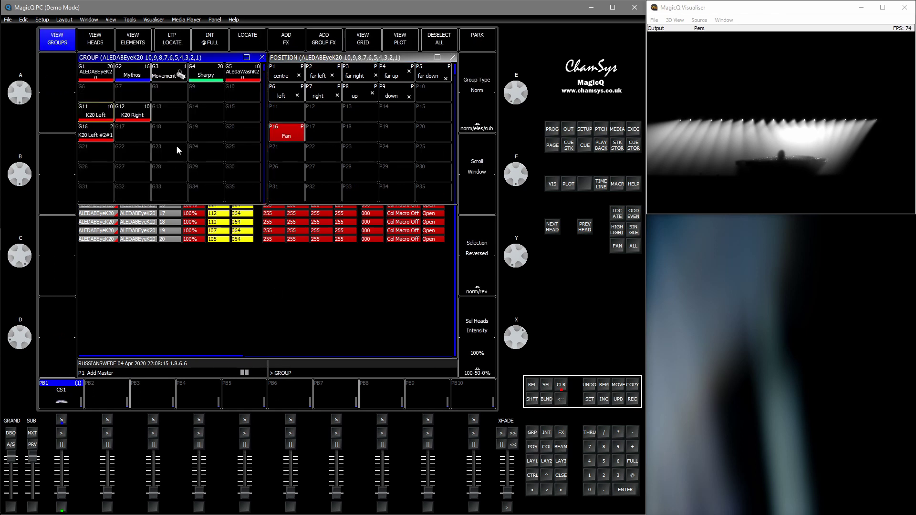
{"action": "left_click", "coordinate": [133, 113]}
{"action": "left_click", "coordinate": [179, 36]}
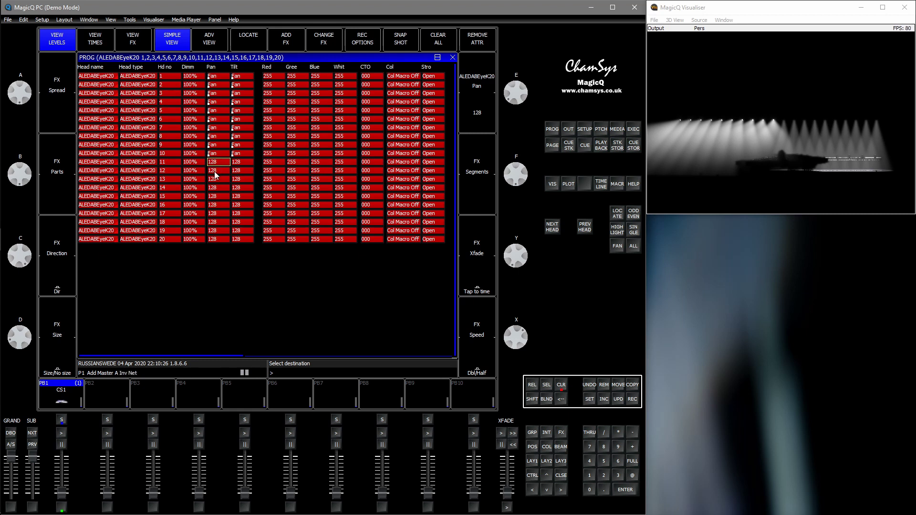
{"action": "left_click_drag", "start_coordinate": [215, 164], "coordinate": [218, 215]}
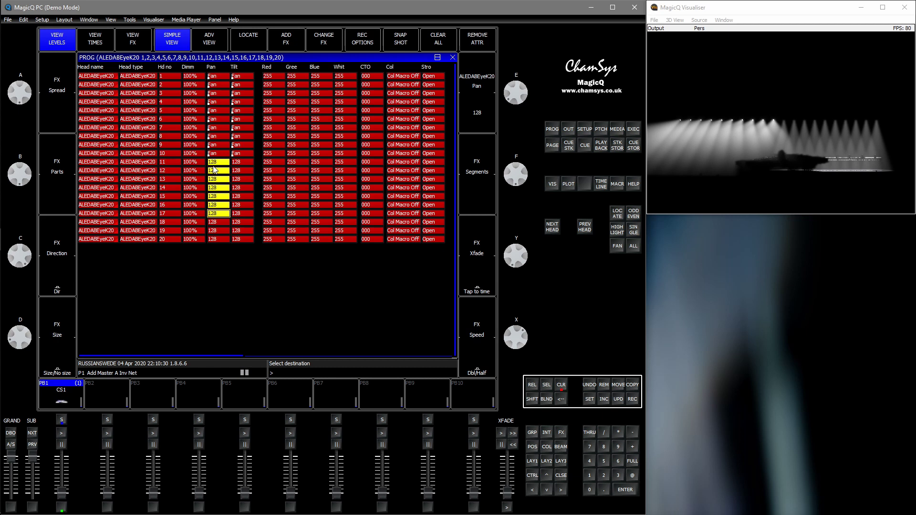
{"action": "left_click_drag", "start_coordinate": [213, 162], "coordinate": [219, 206]}
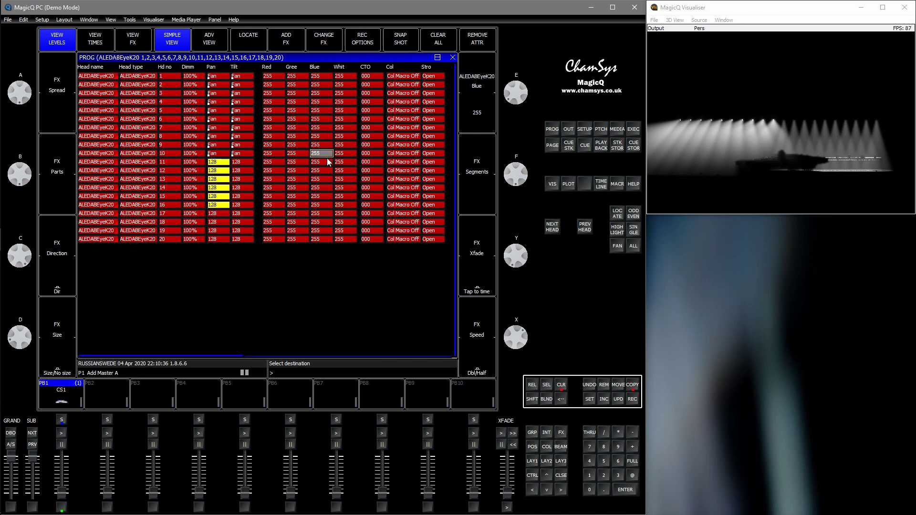
{"action": "key", "text": "Escape"}
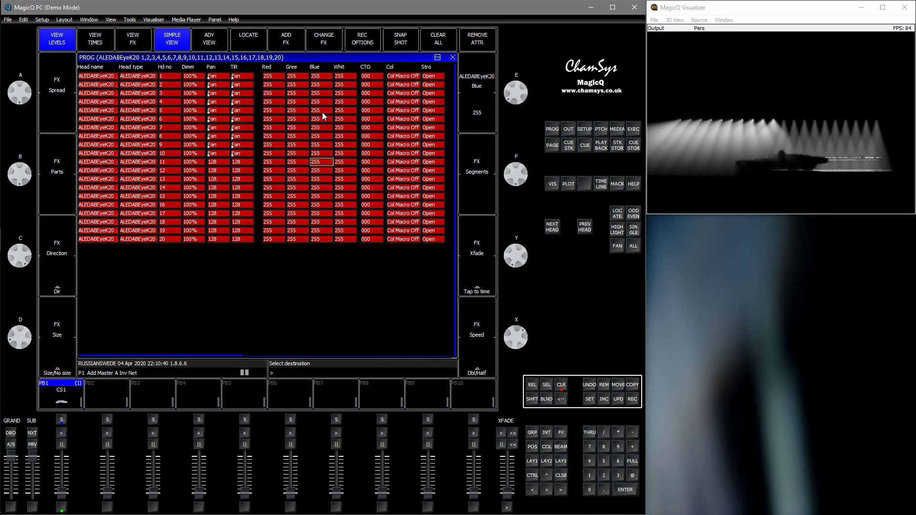
{"action": "left_click_drag", "start_coordinate": [322, 112], "coordinate": [325, 137]}
{"action": "mouse_move", "coordinate": [509, 102]}
{"action": "left_mouse_down"}
{"action": "mouse_move", "coordinate": [517, 56]}
{"action": "mouse_move", "coordinate": [516, 93]}
{"action": "left_mouse_up"}
{"action": "key", "text": "ctrl+c"}
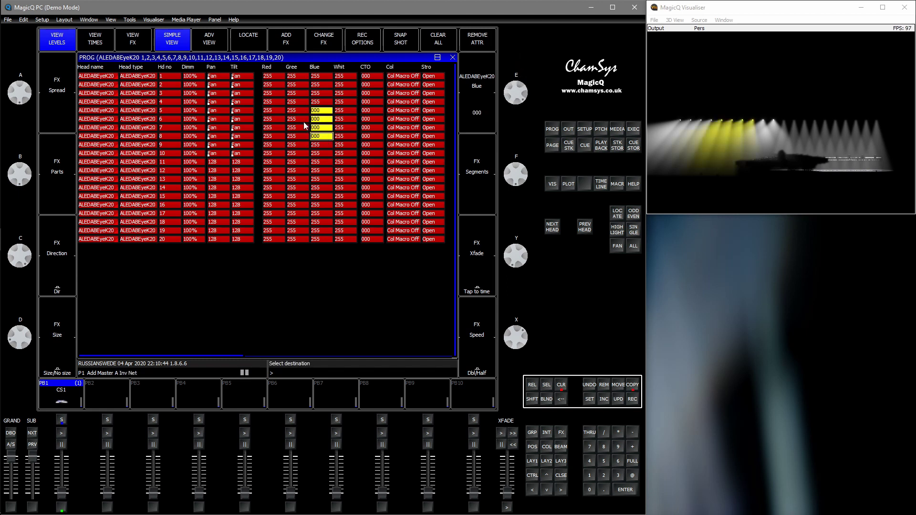
{"action": "left_click", "coordinate": [300, 111]}
{"action": "left_click_drag", "start_coordinate": [325, 113], "coordinate": [323, 145]}
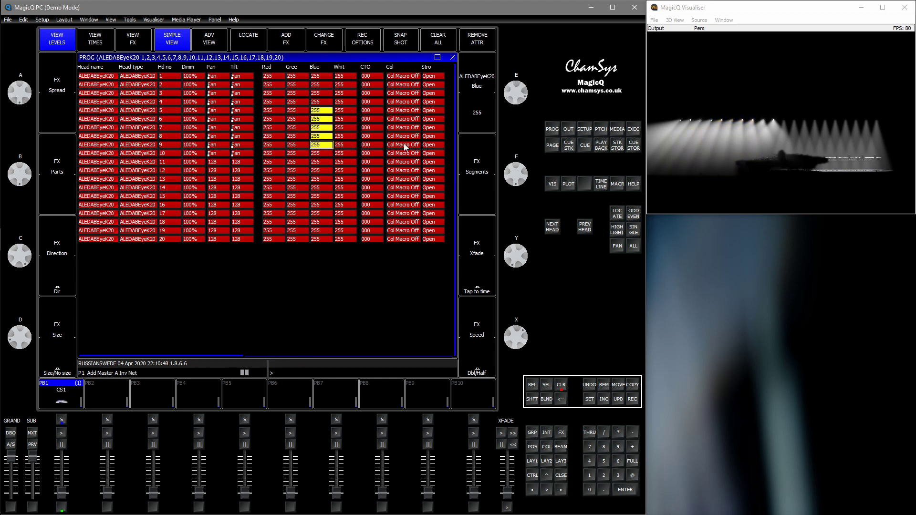
{"action": "left_click", "coordinate": [322, 111]}
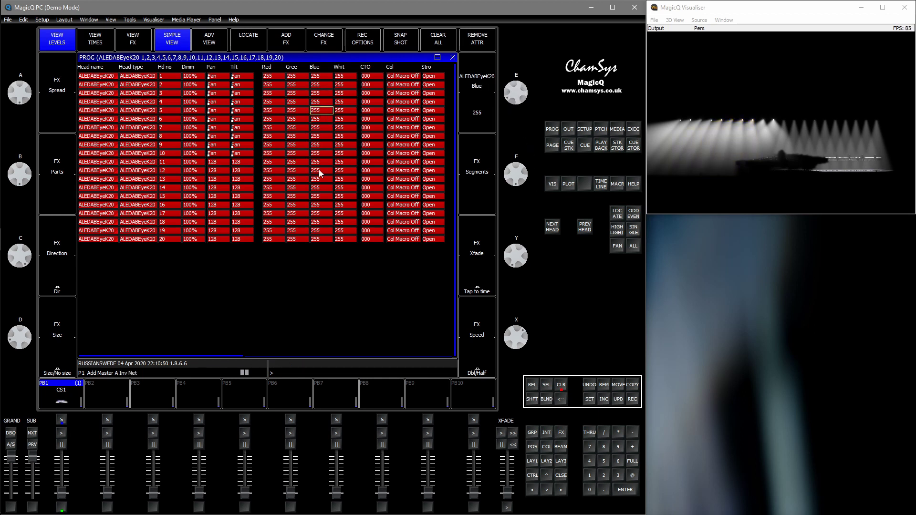
{"action": "left_click_drag", "start_coordinate": [322, 93], "coordinate": [322, 205]}
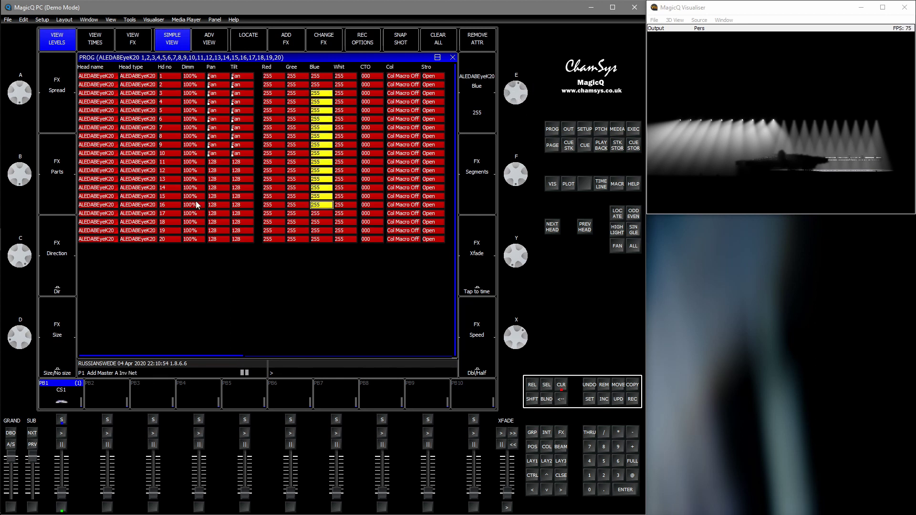
{"action": "left_click", "coordinate": [222, 169]}
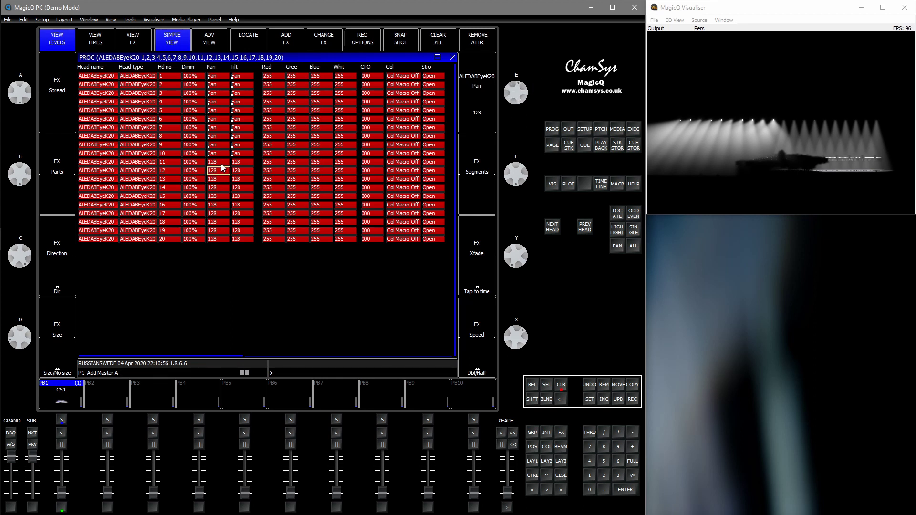
{"action": "left_click_drag", "start_coordinate": [219, 163], "coordinate": [248, 207]}
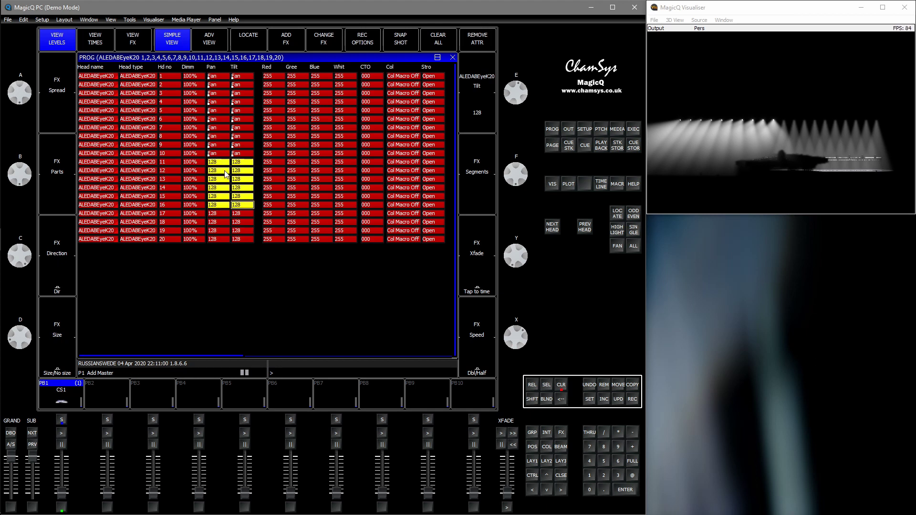
{"action": "left_click_drag", "start_coordinate": [225, 174], "coordinate": [243, 110]}
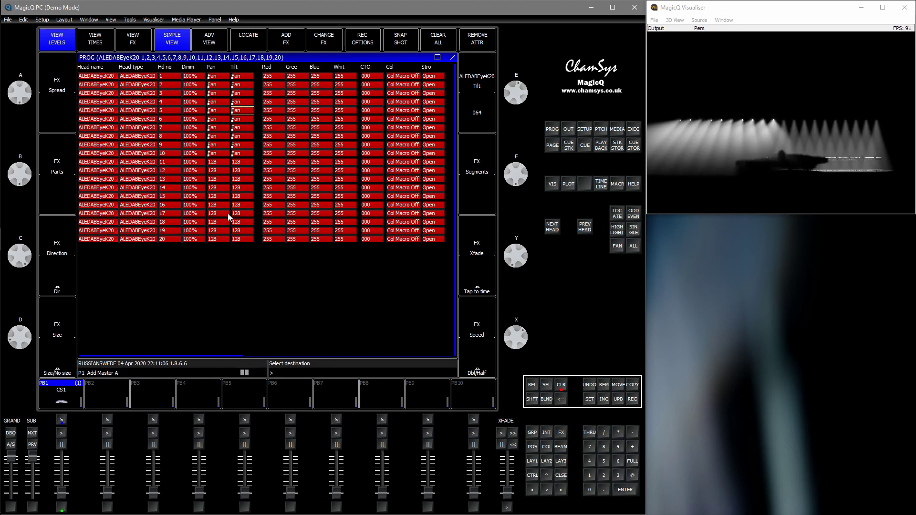
{"action": "left_click_drag", "start_coordinate": [217, 171], "coordinate": [218, 214]}
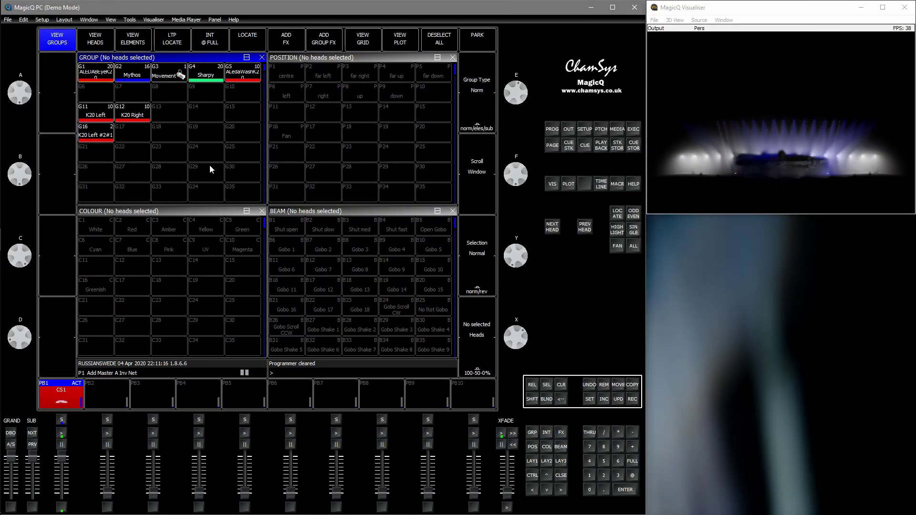
- Return to the programmer sheet, which now reads 'Programmer is empty'
{"action": "left_click", "coordinate": [552, 130]}
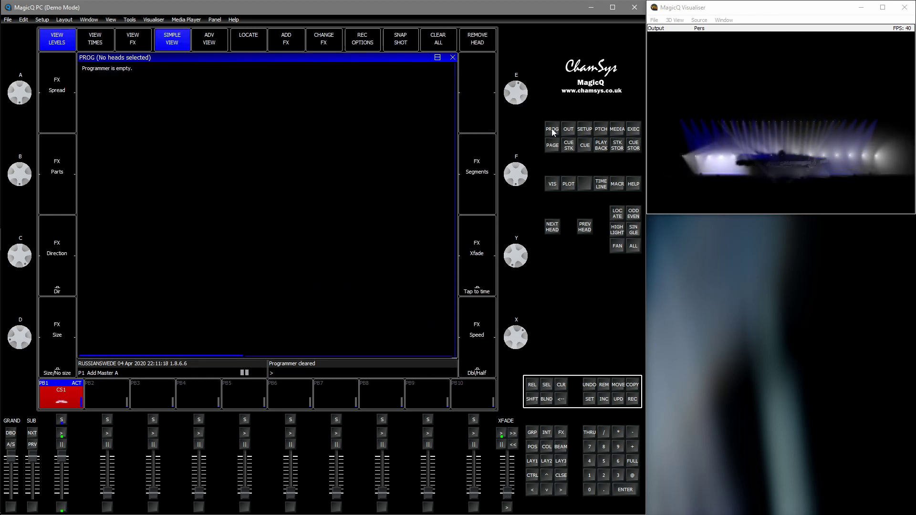